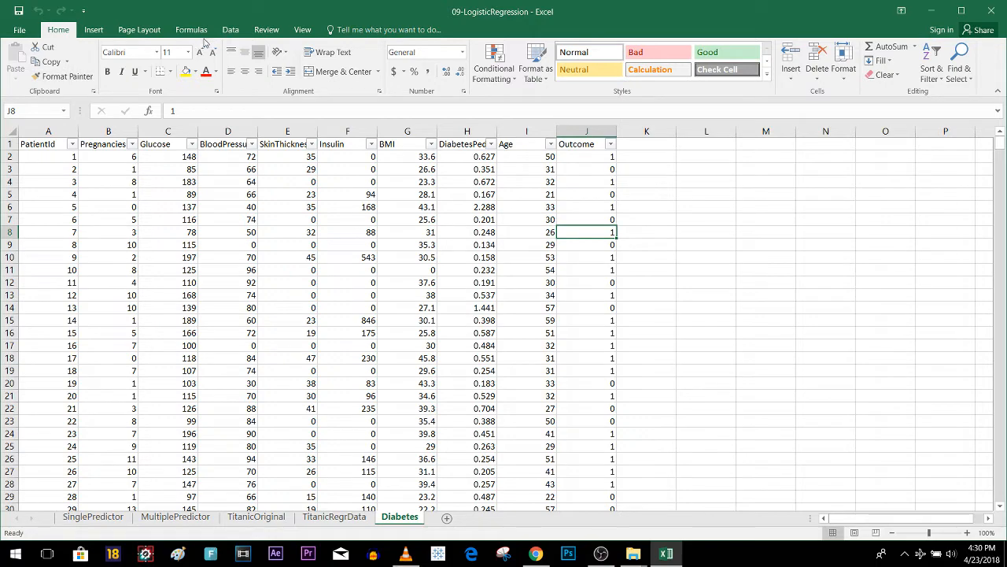
# Load the RealStats add-in from the Documents folder through the Excel add-ins manager, agreeing to replace the existing file
pyautogui.click(32, 30)
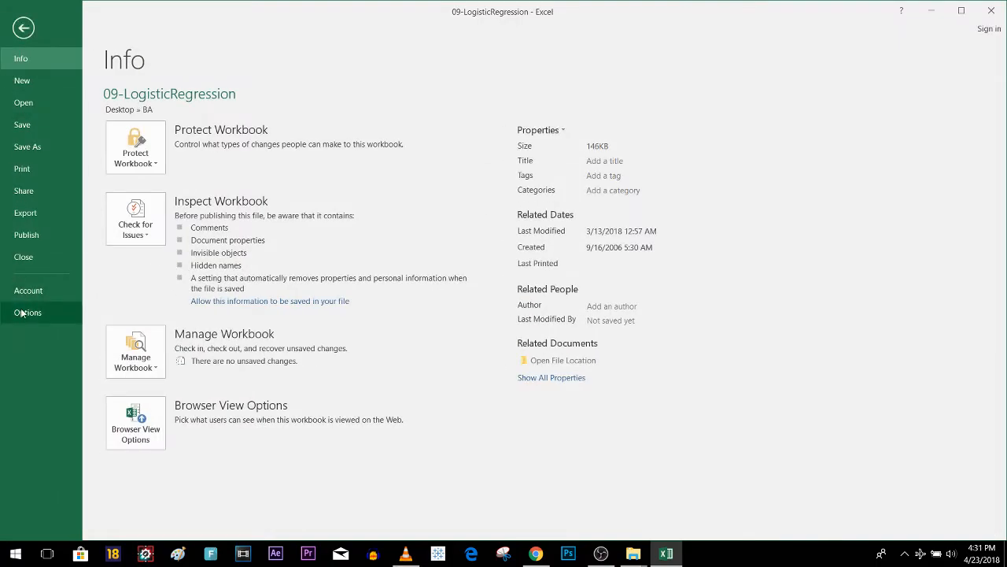
pyautogui.click(24, 313)
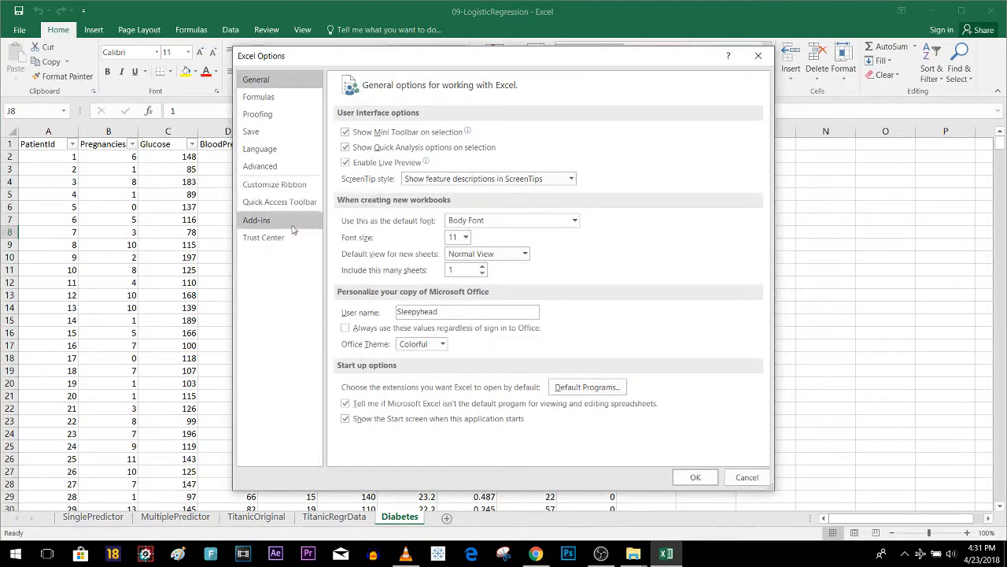
pyautogui.click(268, 221)
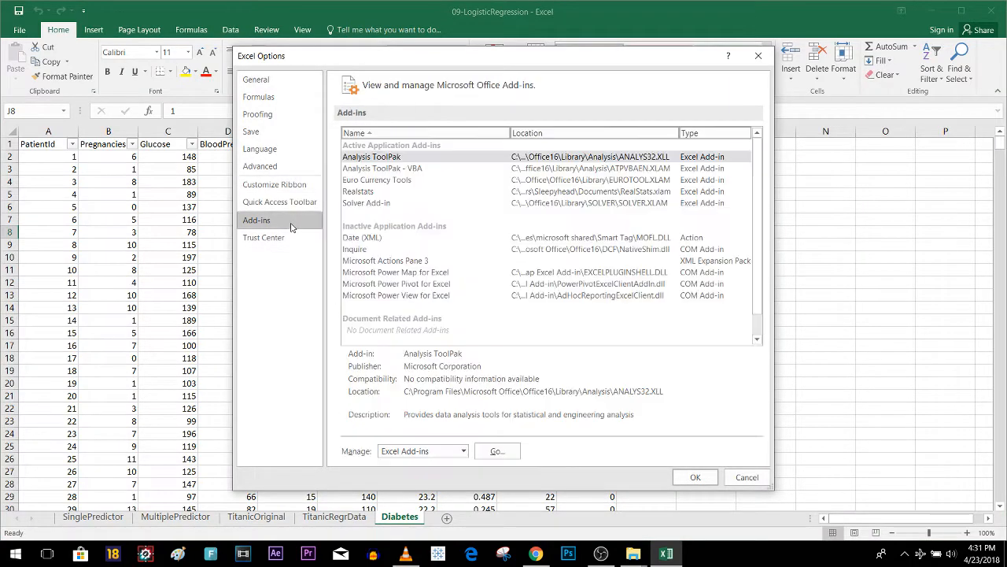
pyautogui.click(516, 452)
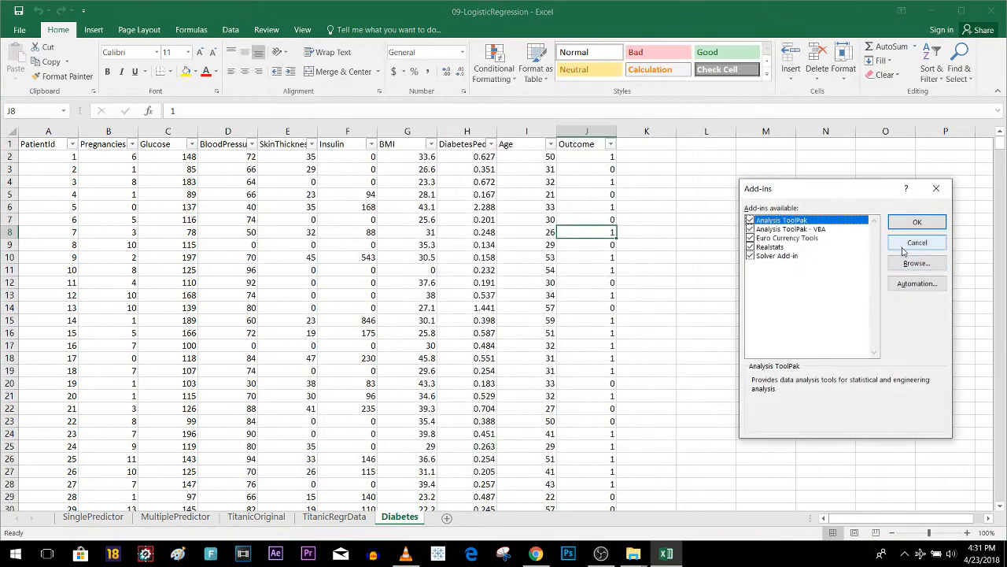
pyautogui.click(916, 263)
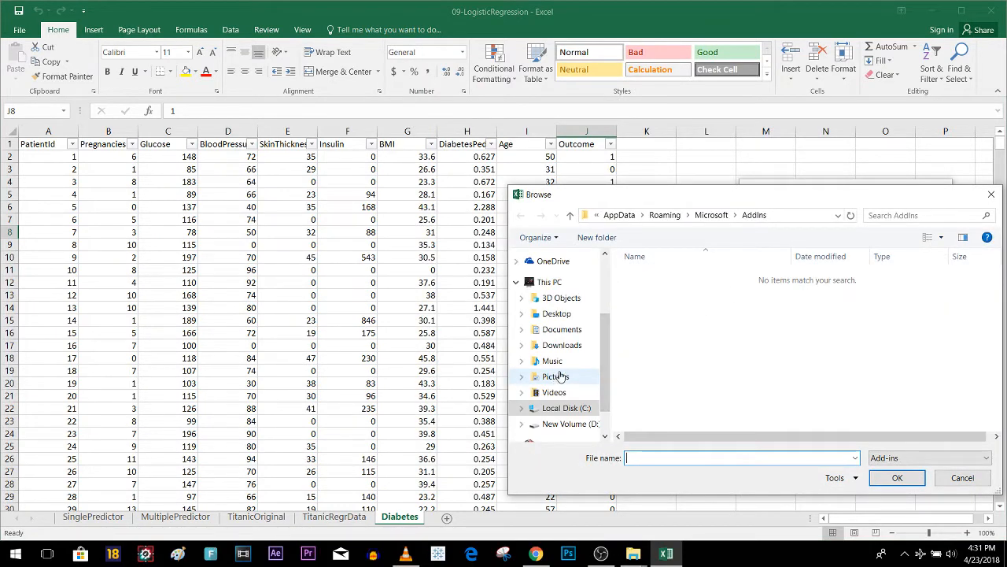
pyautogui.click(562, 329)
pyautogui.scroll(-1, 708, 366)
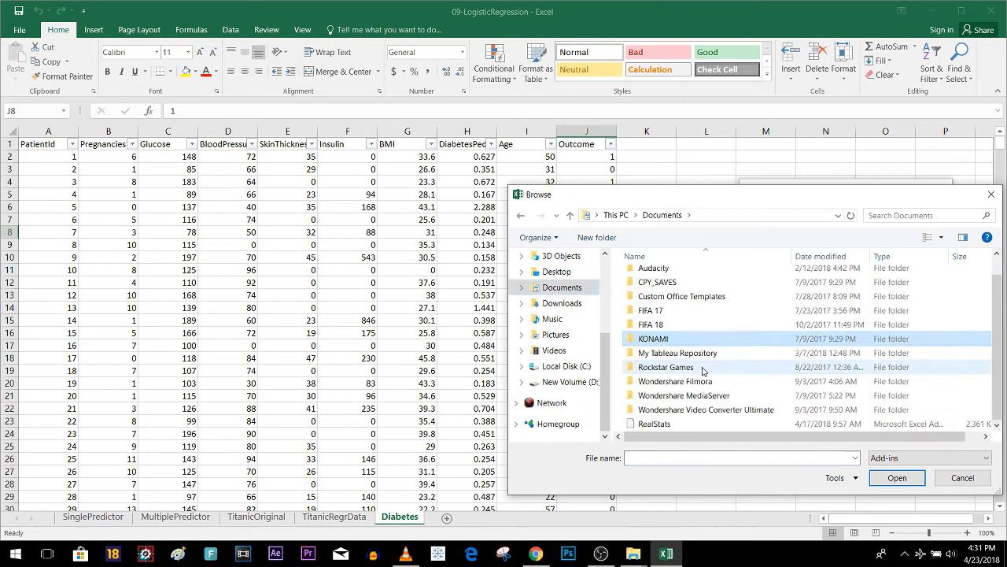
pyautogui.doubleClick(654, 424)
pyautogui.click(459, 314)
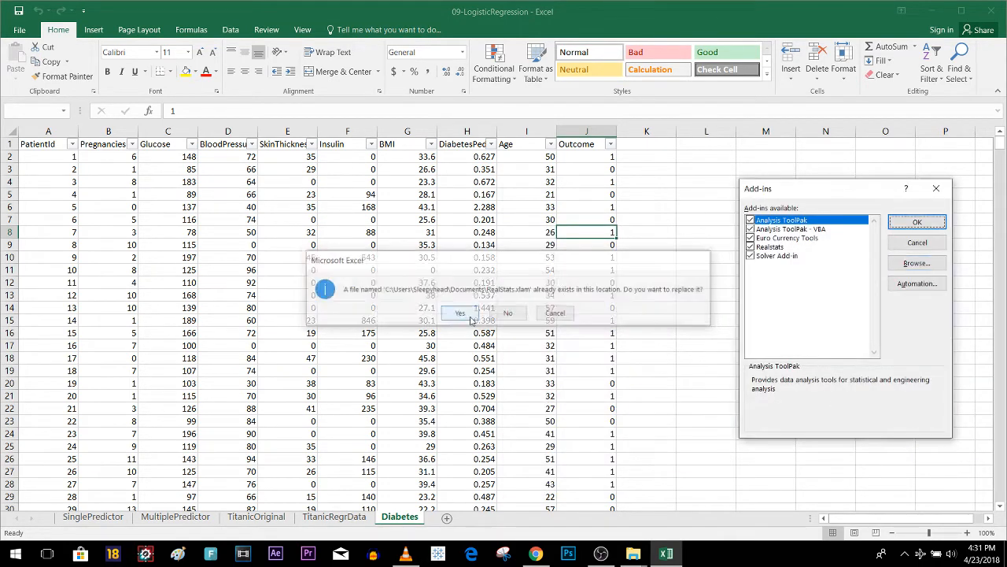
pyautogui.click(917, 223)
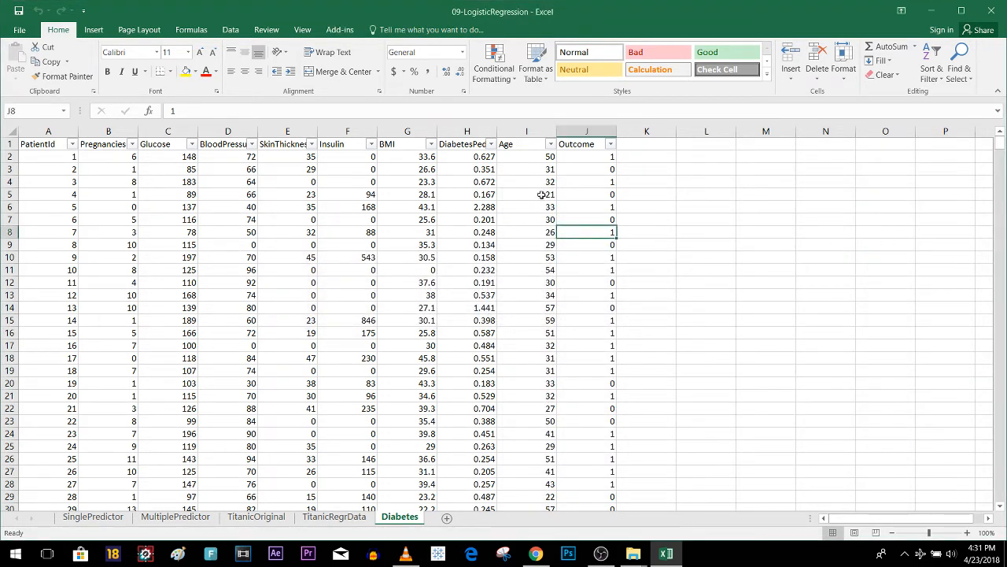
# Select the whole diabetes dataset A1:J769 with its headers and set up a Real Statistics binary logistic regression on it
pyautogui.click(44, 144)
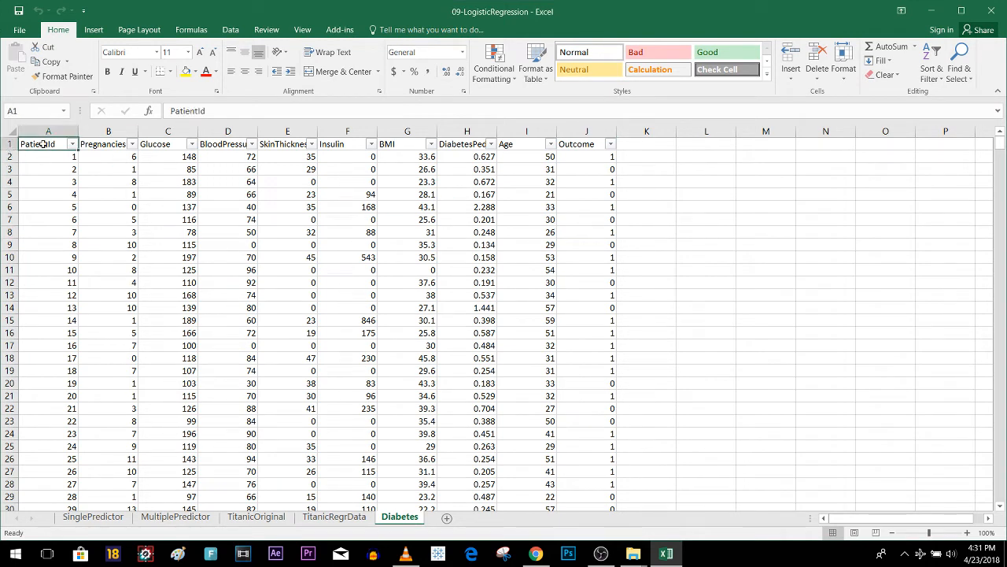
pyautogui.click(340, 29)
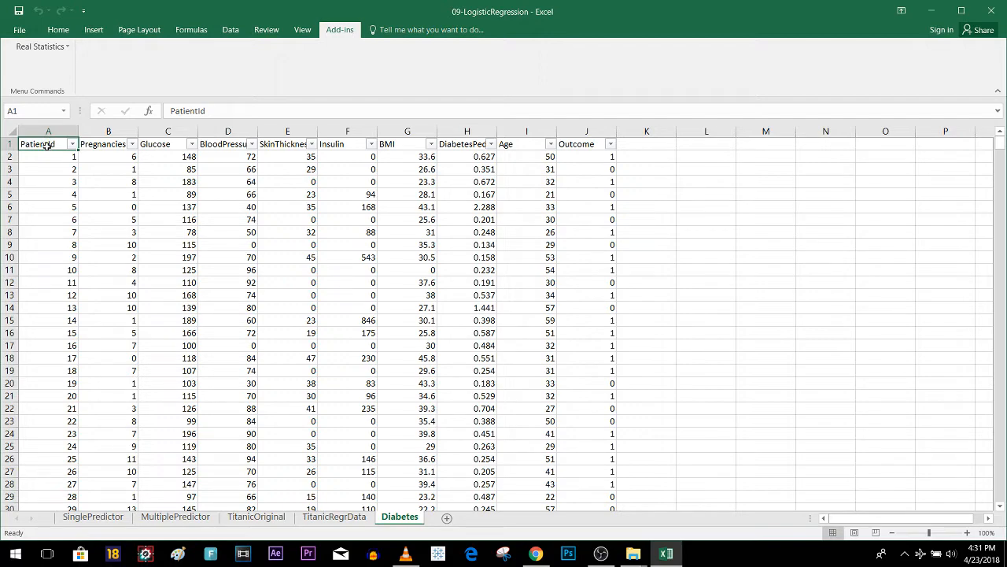
pyautogui.hotkey('ctrl', 'shift', 'Right')
pyautogui.hotkey('ctrl', 'shift', 'Down')
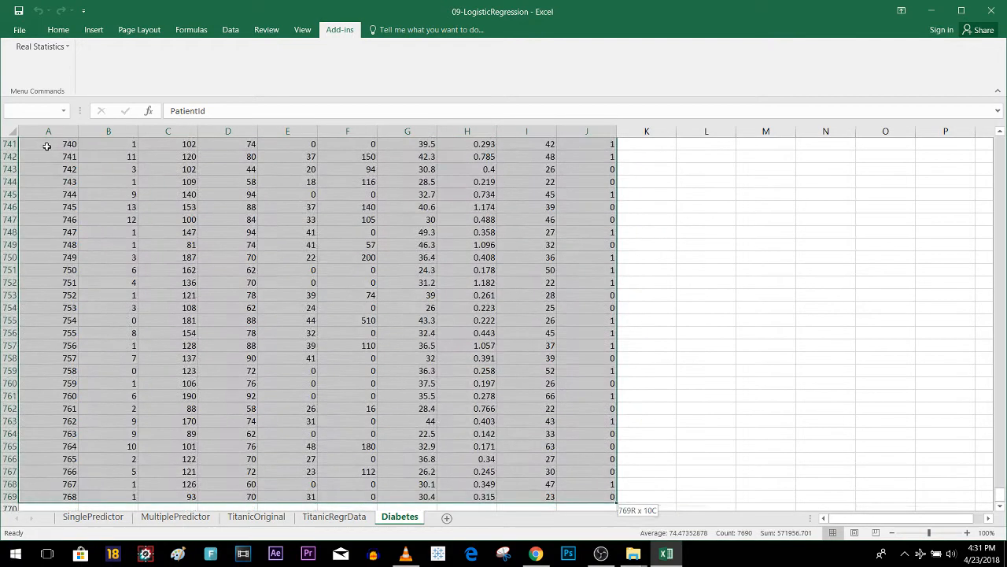
pyautogui.click(42, 47)
pyautogui.click(45, 66)
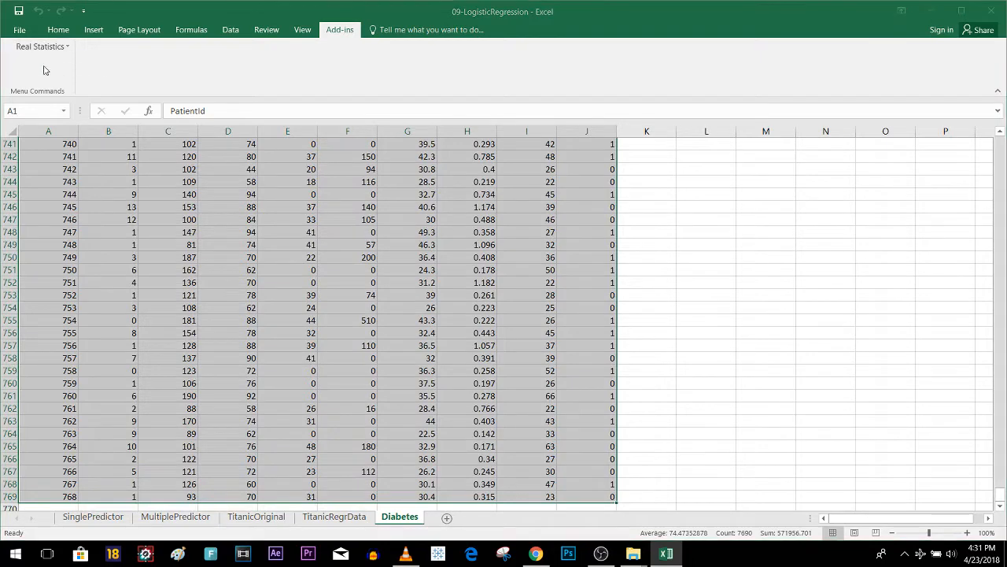
pyautogui.doubleClick(432, 241)
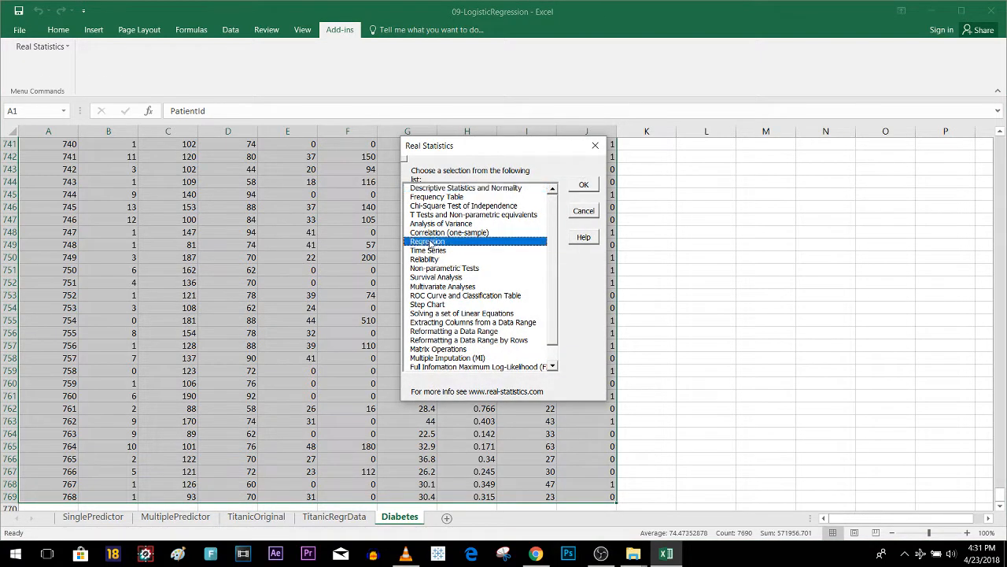
pyautogui.click(433, 304)
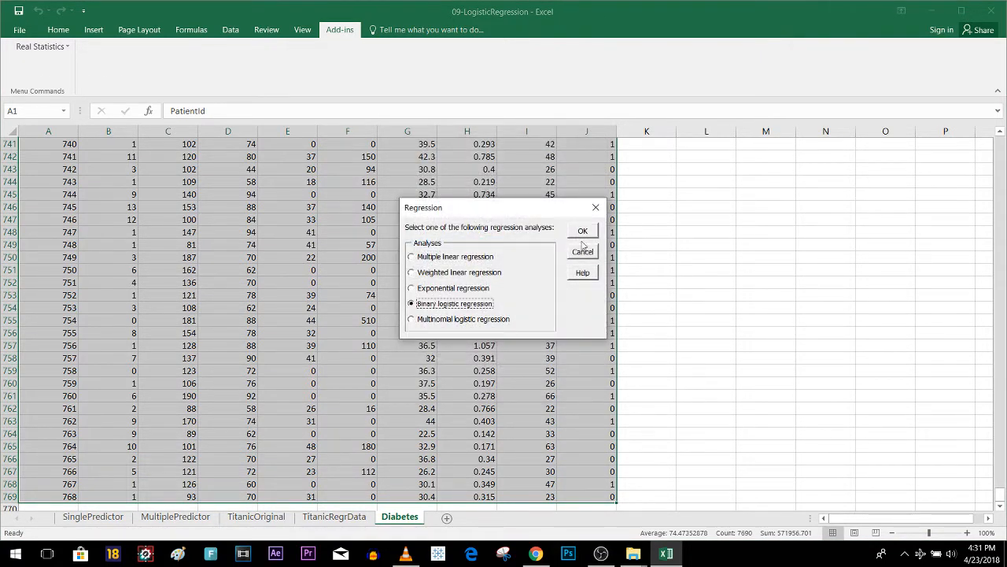
pyautogui.click(583, 231)
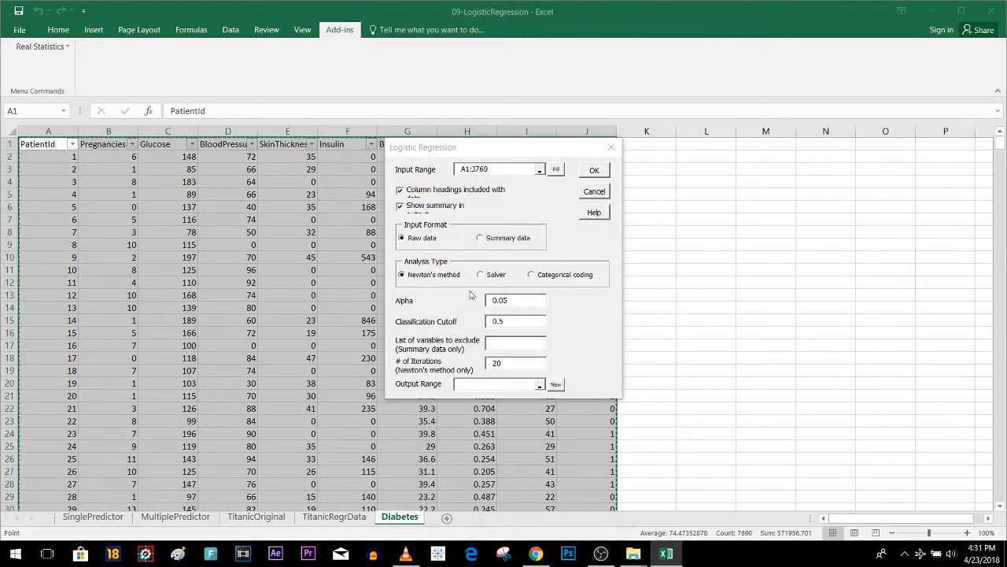
# Run the logistic regression with its output starting at cell L1, and delete the resulting ROC Curve chart
pyautogui.click(475, 384)
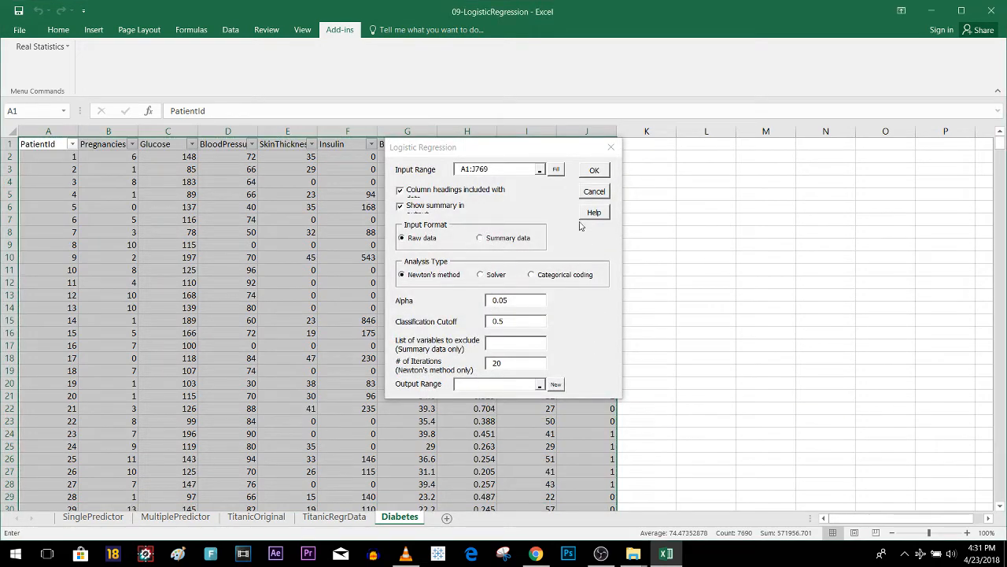
pyautogui.click(701, 146)
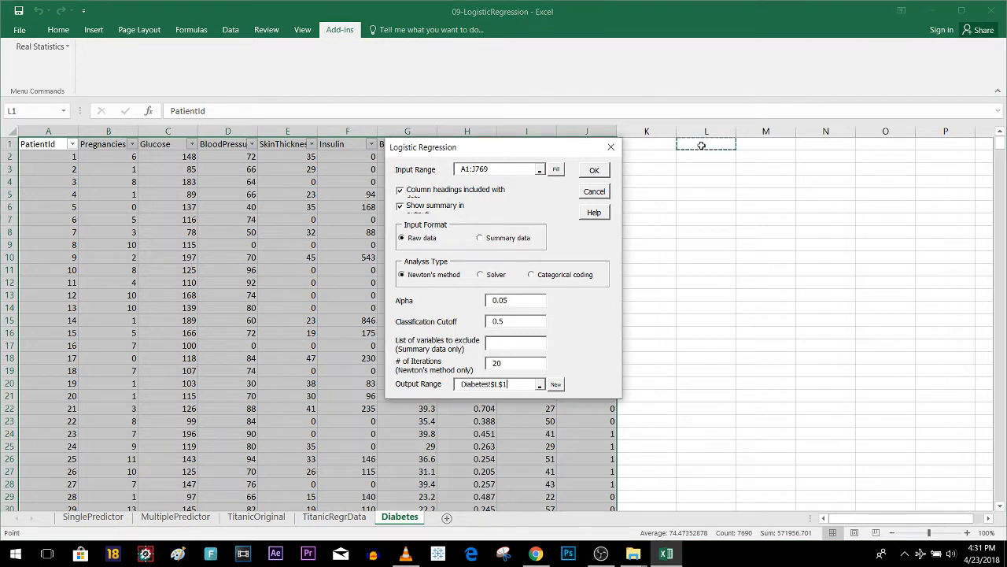
pyautogui.click(594, 169)
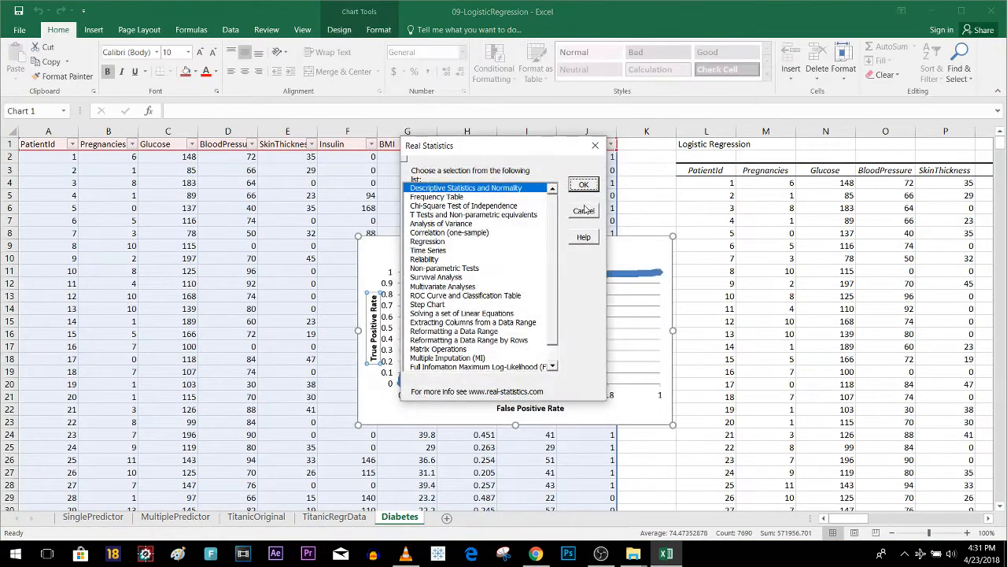
pyautogui.click(583, 210)
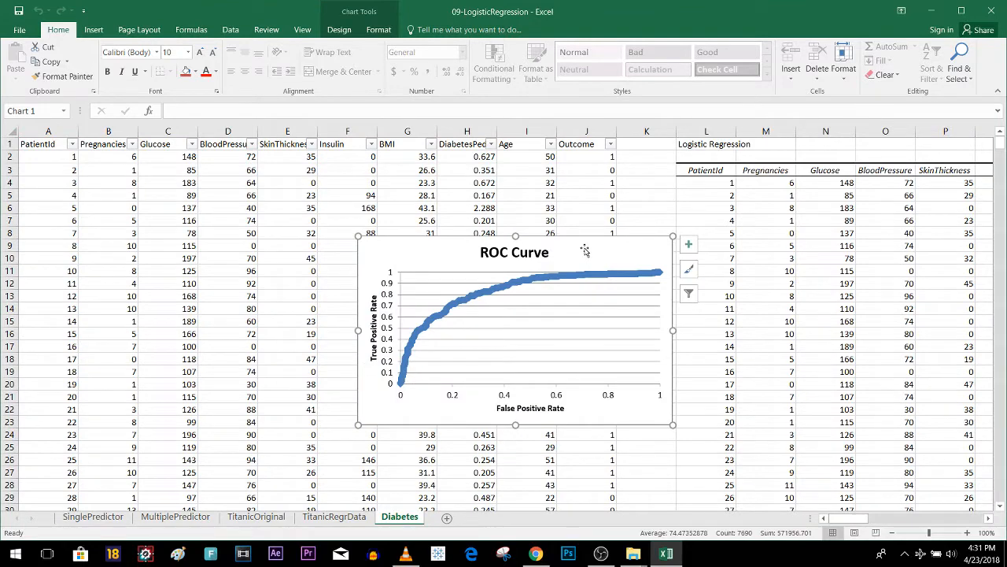
pyautogui.press('Delete')
pyautogui.click(718, 146)
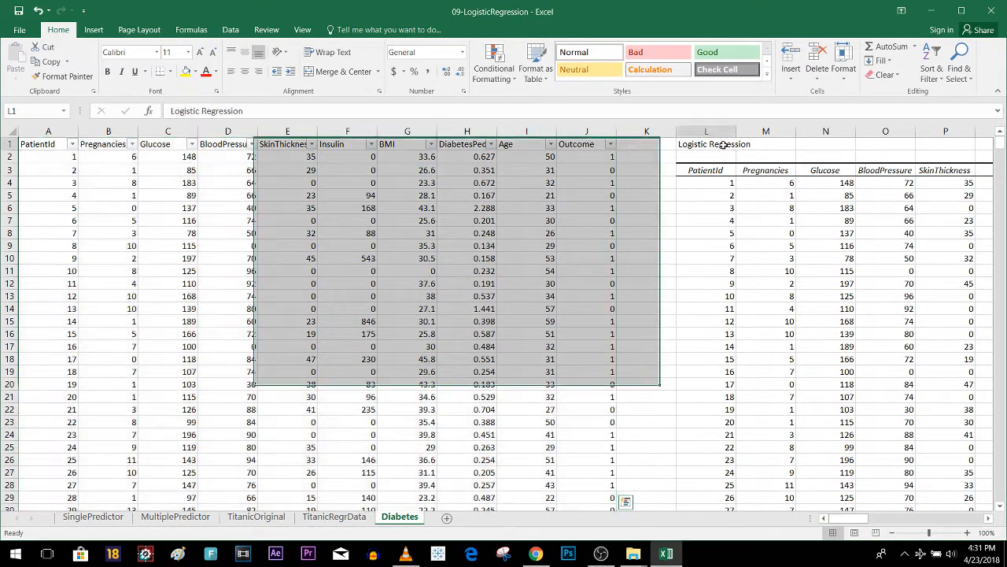
# Search the regression output for all "r-sq" entries and check the R-Sq (N) value in cell AI14
pyautogui.moveTo(861, 524); pyautogui.dragTo(927, 520)
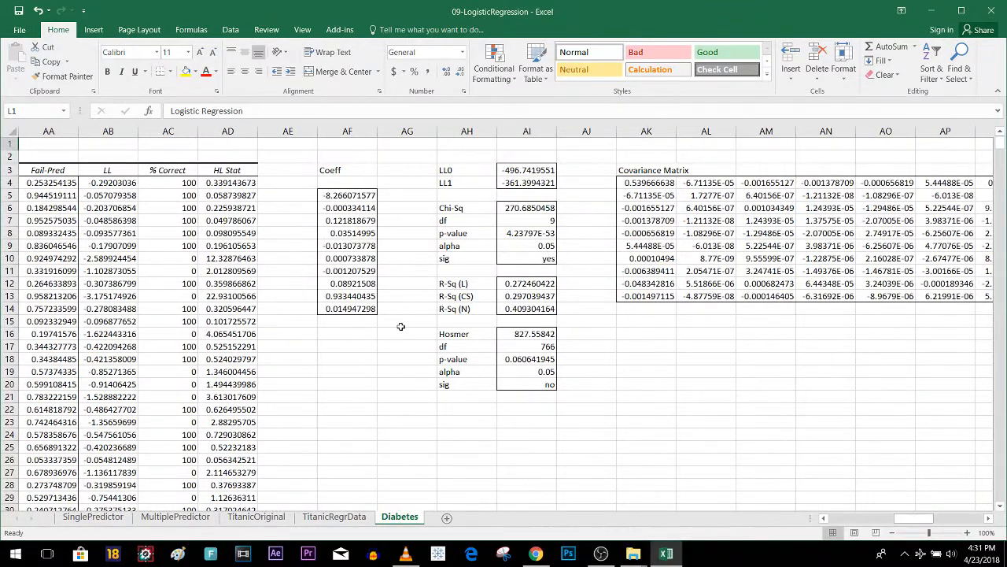
pyautogui.hotkey('ctrl', 'f')
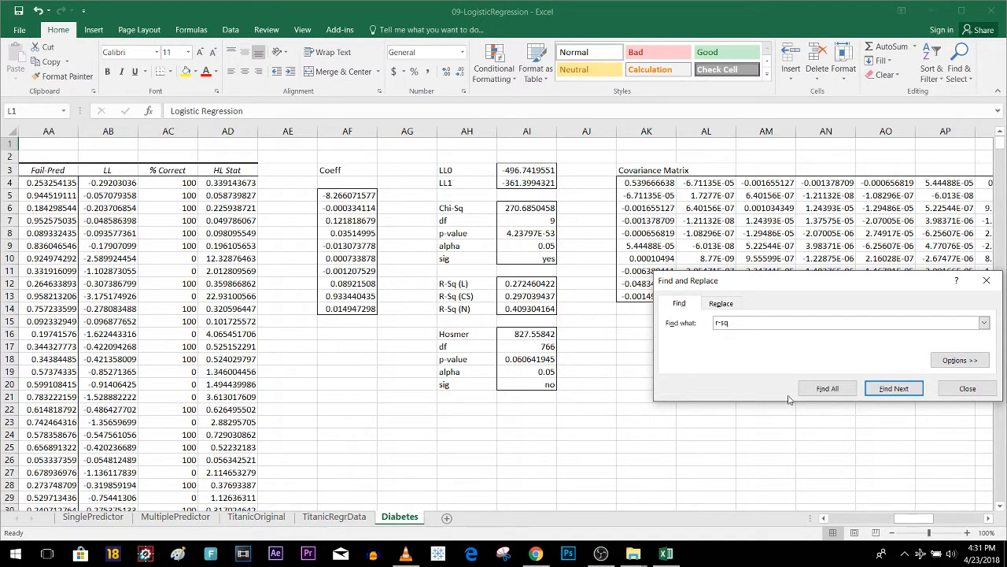
pyautogui.click(826, 388)
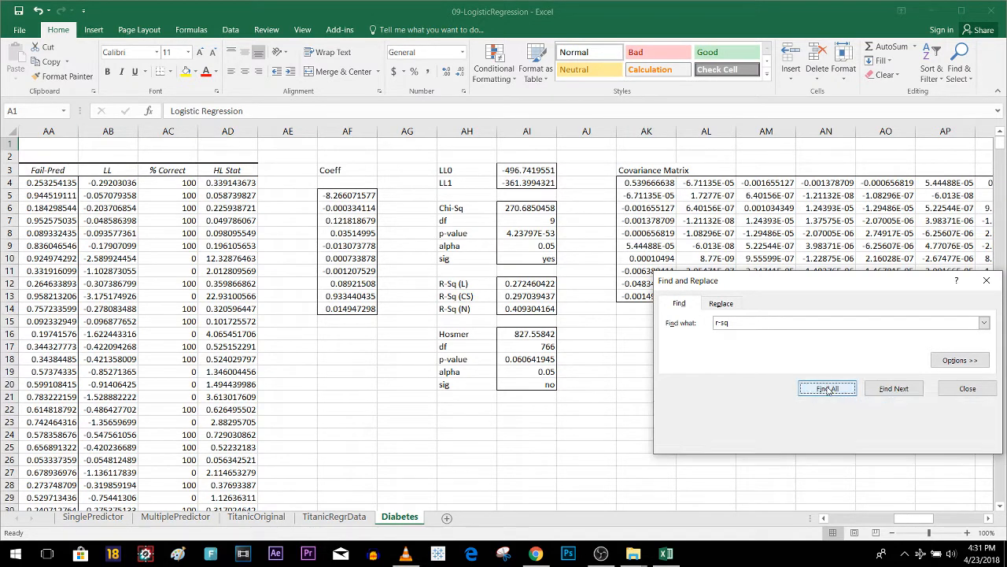
pyautogui.click(522, 310)
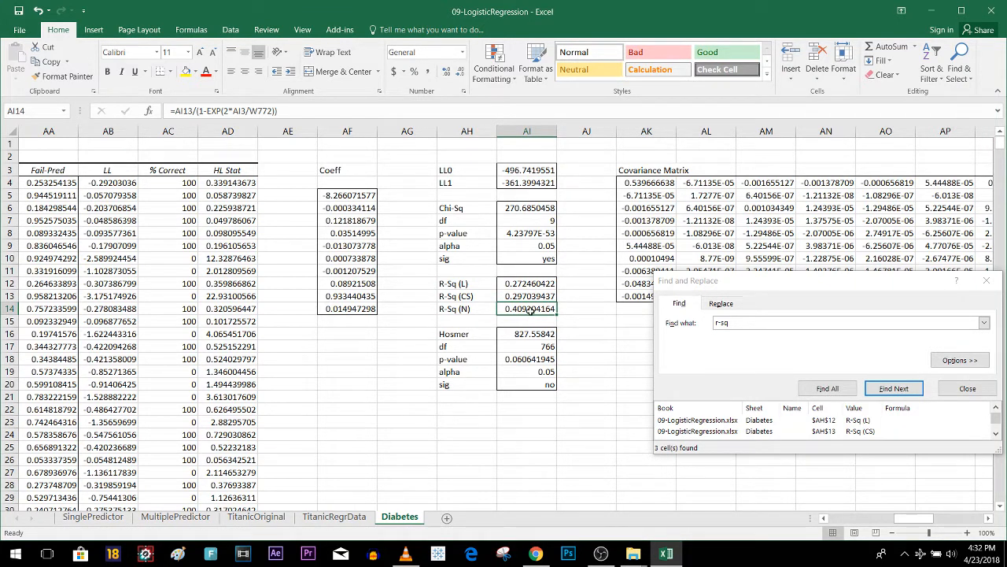
pyautogui.click(966, 389)
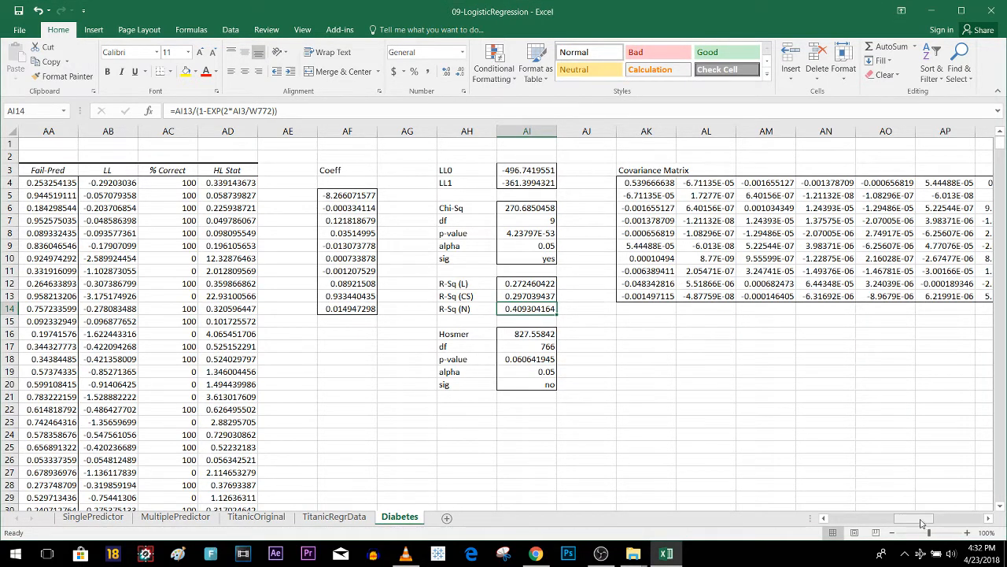
# Format the p-values P775:P784 in the coefficient table below the regression data with the comma number style
pyautogui.moveTo(922, 519); pyautogui.dragTo(859, 520)
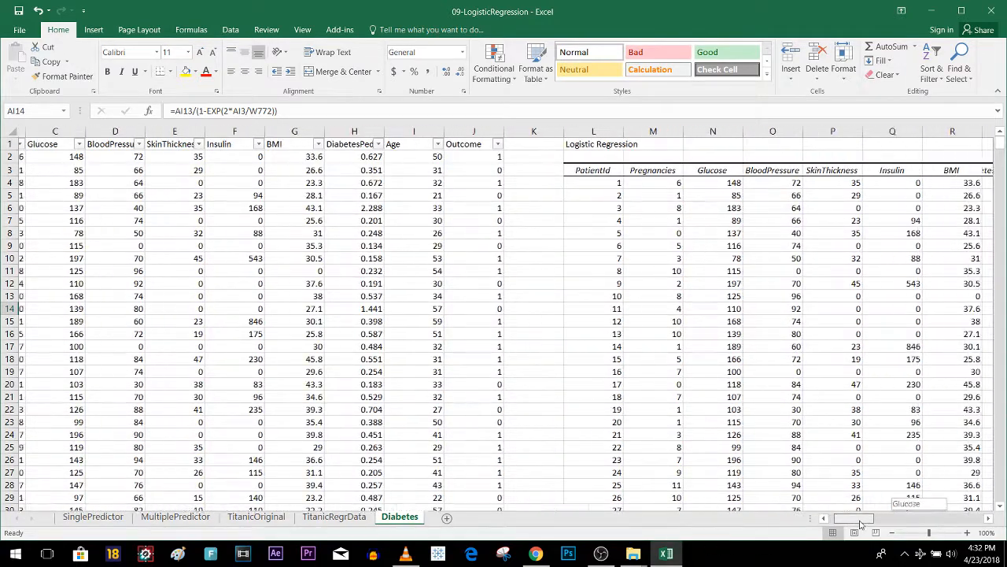
pyautogui.click(595, 145)
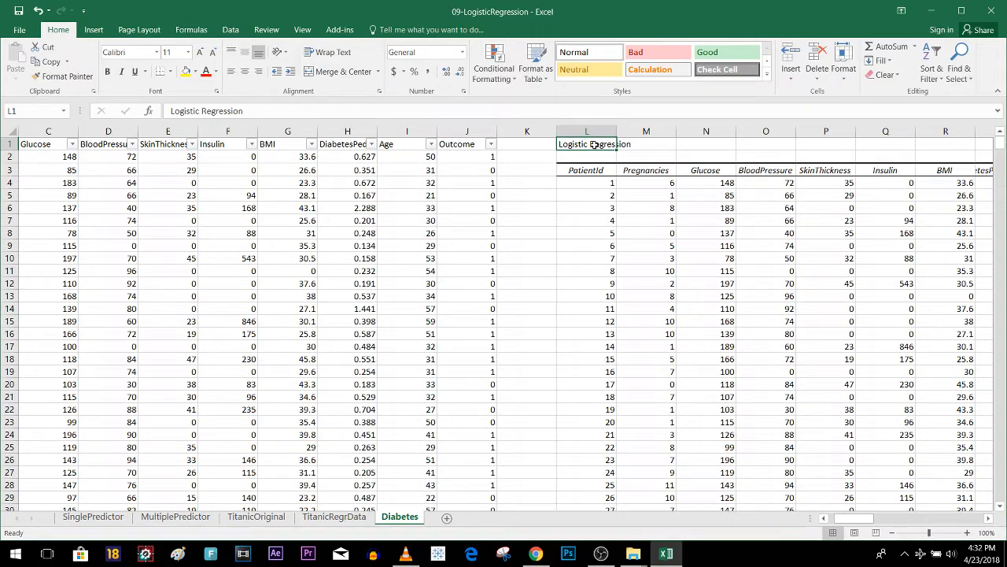
pyautogui.hotkey('ctrl', 'Down')
pyautogui.hotkey('ctrl', 'Down')
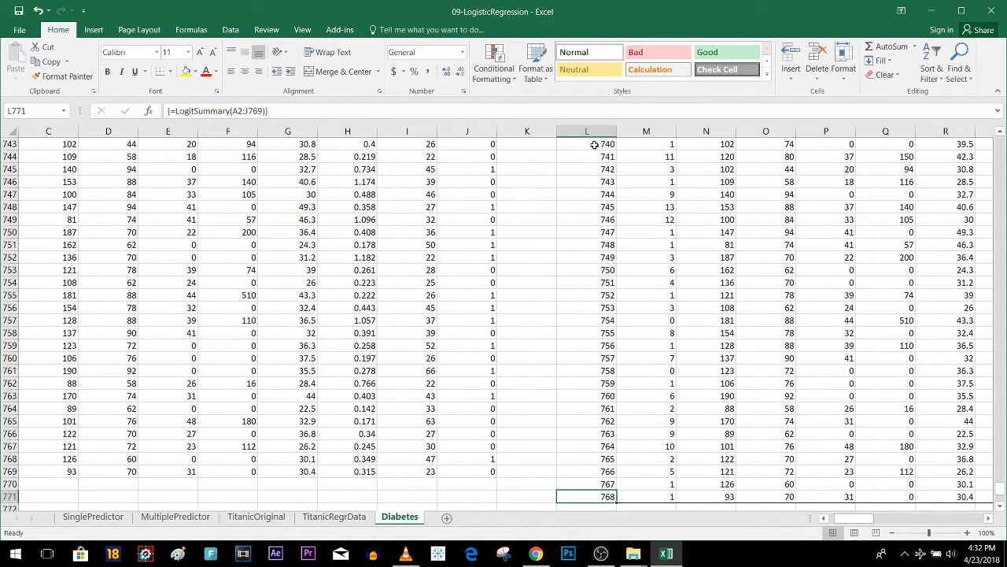
pyautogui.press('Down')
pyautogui.press('Down')
pyautogui.press('Down')
pyautogui.press('Down')
pyautogui.press('Down')
pyautogui.press('Down')
pyautogui.press('Down')
pyautogui.press('Down')
pyautogui.press('Down')
pyautogui.press('Down')
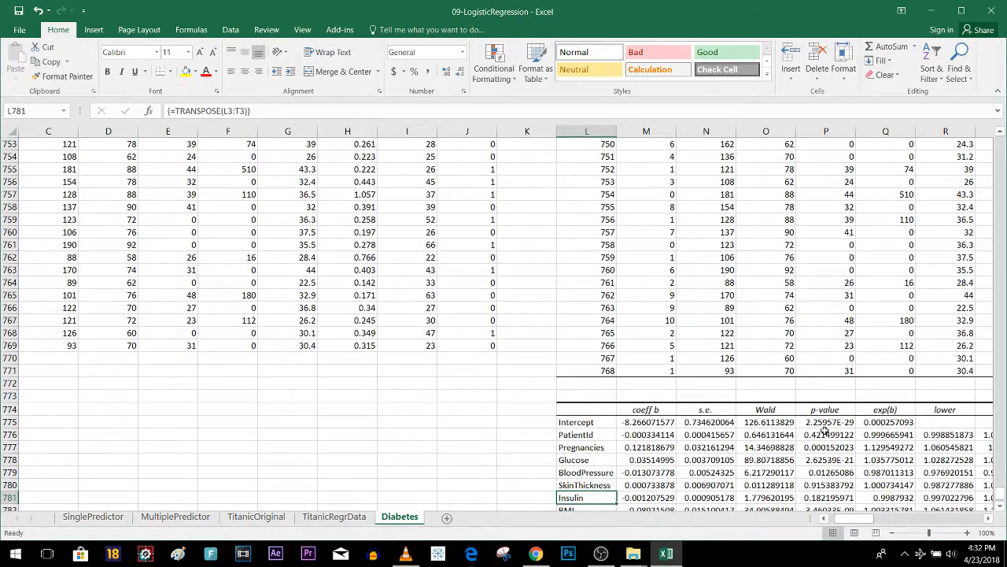
pyautogui.moveTo(824, 425); pyautogui.dragTo(824, 484)
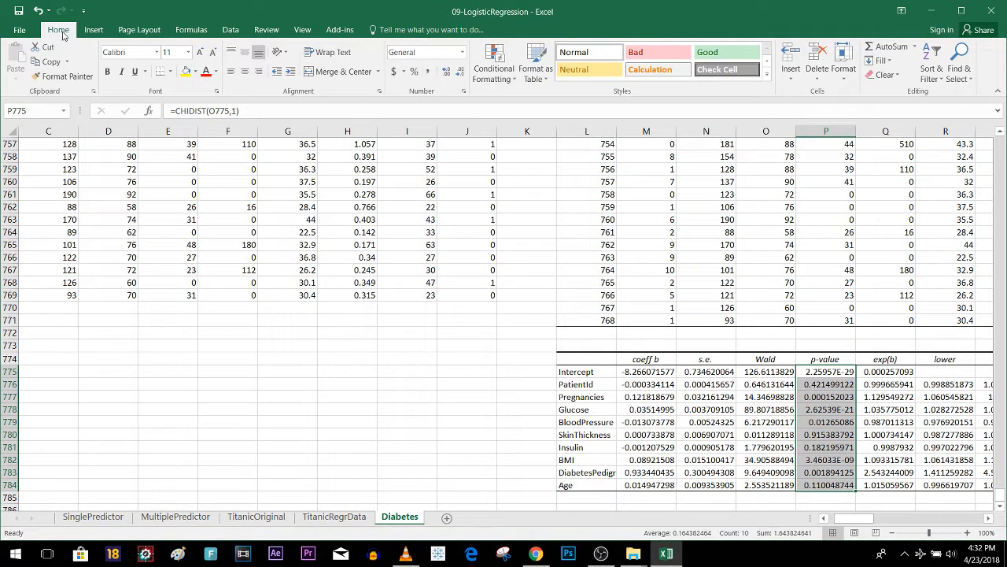
pyautogui.click(414, 71)
# Highlight the p-values of PatientId, SkinThickness, Insulin and Age in yellow
pyautogui.click(837, 384)
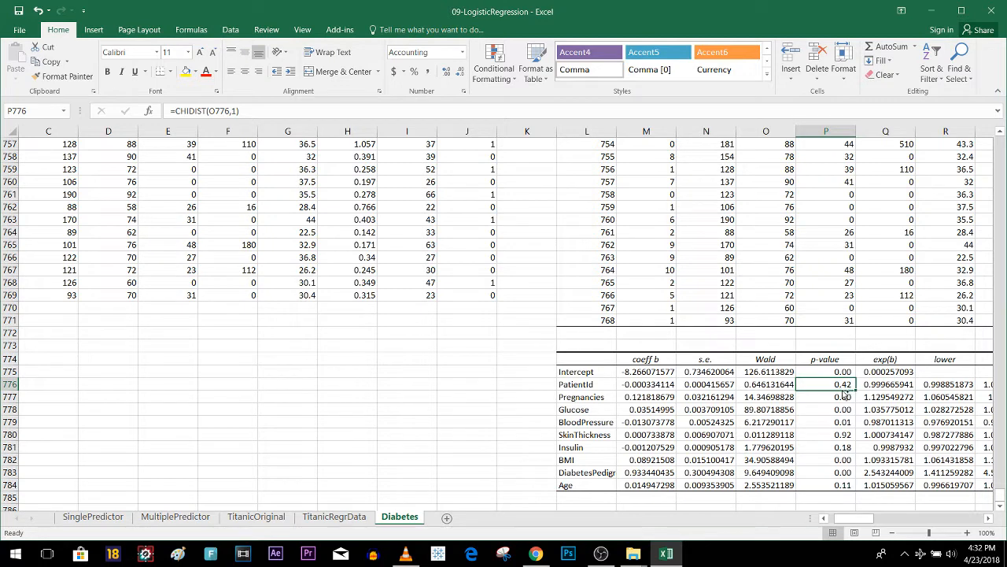
pyautogui.keyDown('ctrl'); pyautogui.click(837, 433); pyautogui.keyUp('ctrl')
pyautogui.keyDown('ctrl'); pyautogui.click(839, 447); pyautogui.keyUp('ctrl')
pyautogui.keyDown('ctrl'); pyautogui.click(842, 485); pyautogui.keyUp('ctrl')
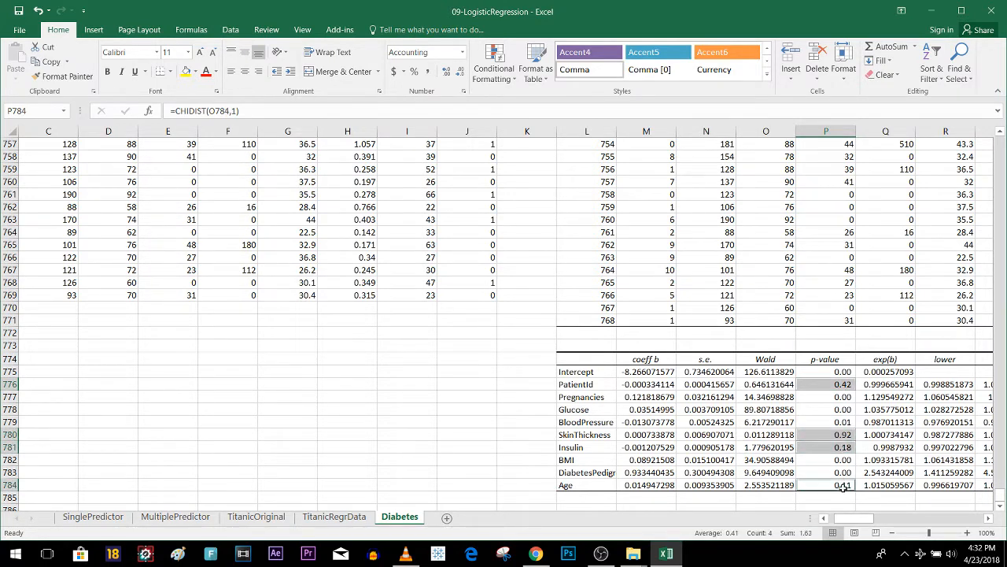
pyautogui.click(187, 71)
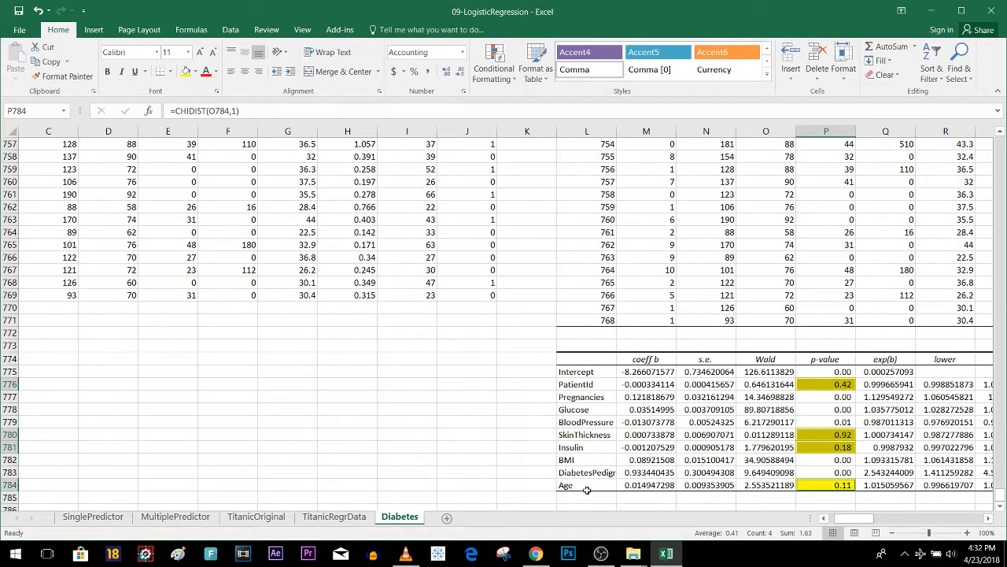
# Delete the PatientId, SkinThickness, Insulin and Age columns from the source data
pyautogui.moveTo(854, 517); pyautogui.dragTo(849, 518)
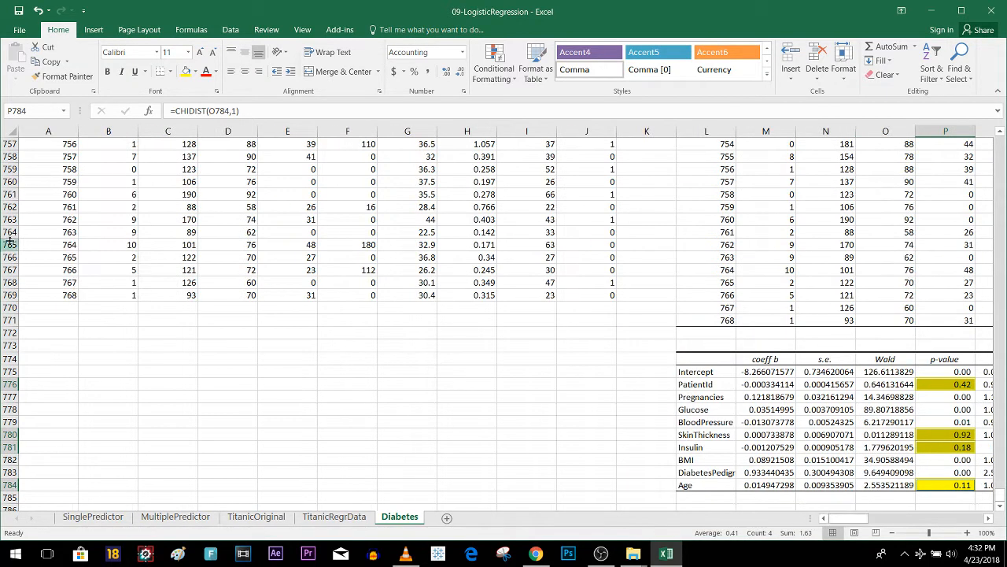
pyautogui.moveTo(1002, 498); pyautogui.dragTo(1001, 140)
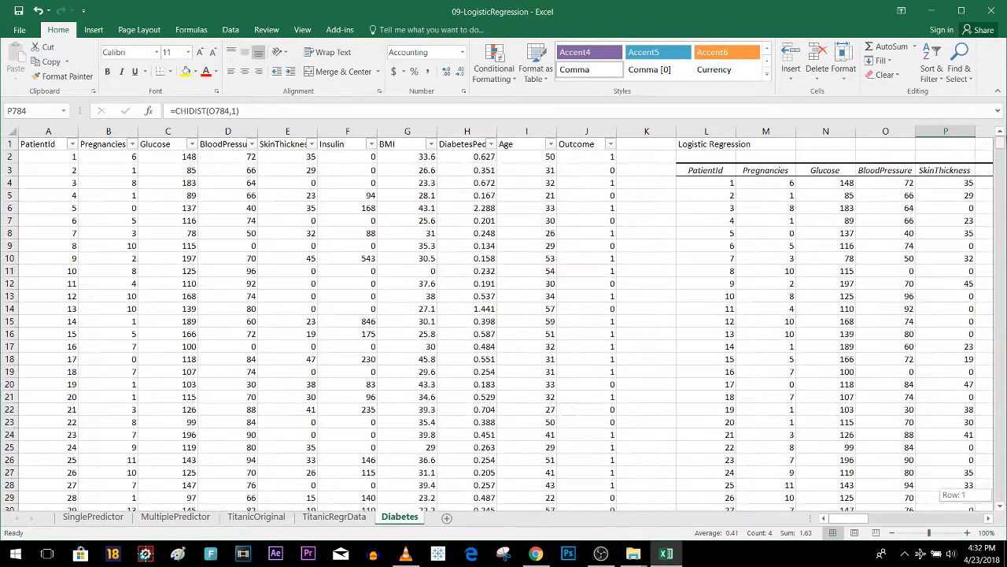
pyautogui.click(45, 132)
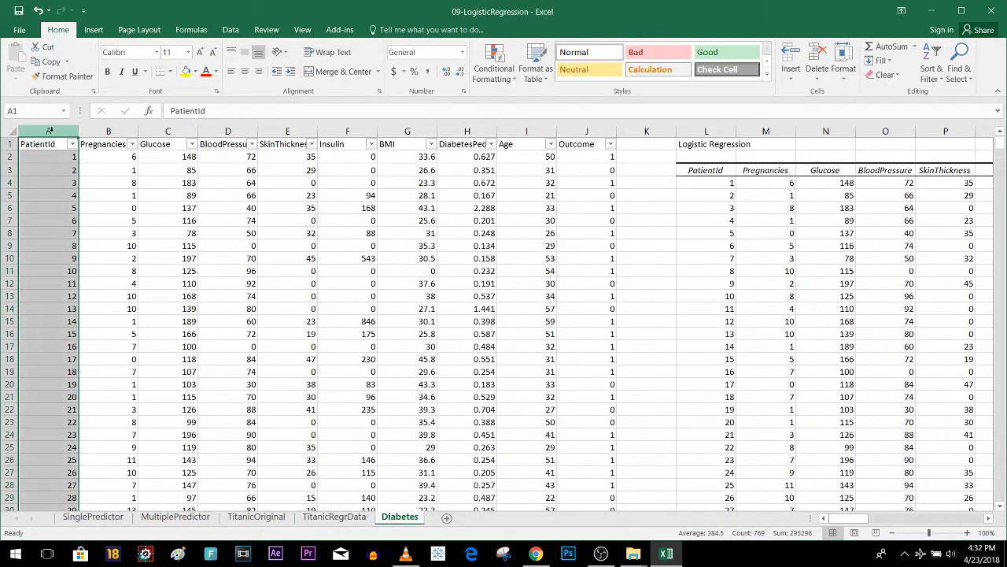
pyautogui.keyDown('ctrl'); pyautogui.click(294, 132); pyautogui.keyUp('ctrl')
pyautogui.keyDown('ctrl'); pyautogui.click(347, 131); pyautogui.keyUp('ctrl')
pyautogui.keyDown('ctrl'); pyautogui.click(540, 130); pyautogui.keyUp('ctrl')
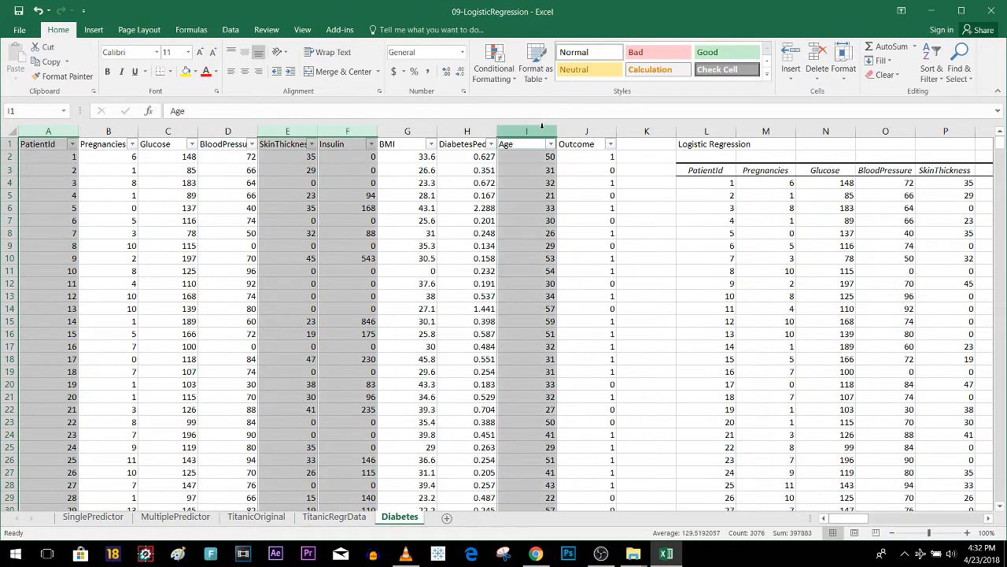
pyautogui.rightClick(537, 131)
pyautogui.click(590, 244)
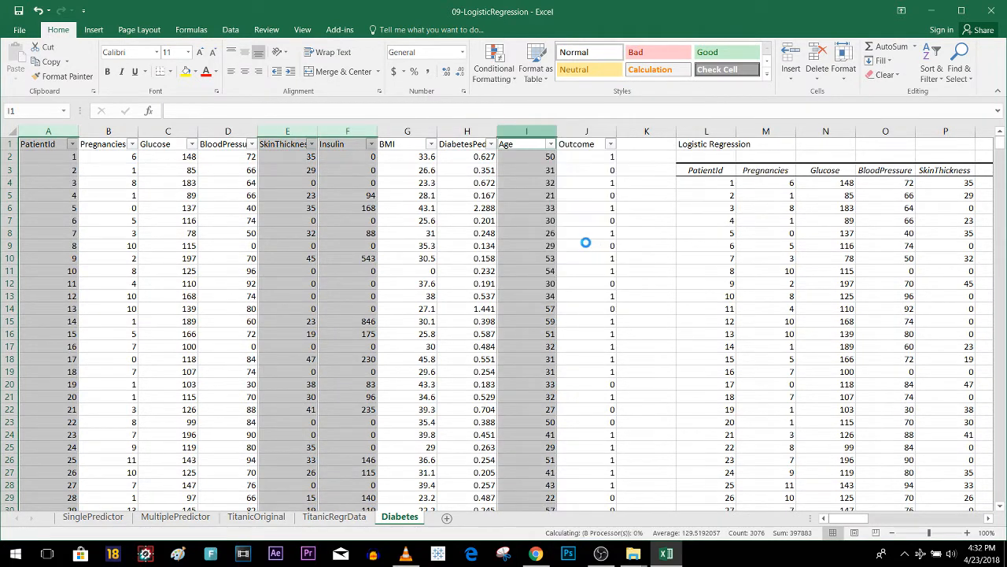
pyautogui.click(592, 160)
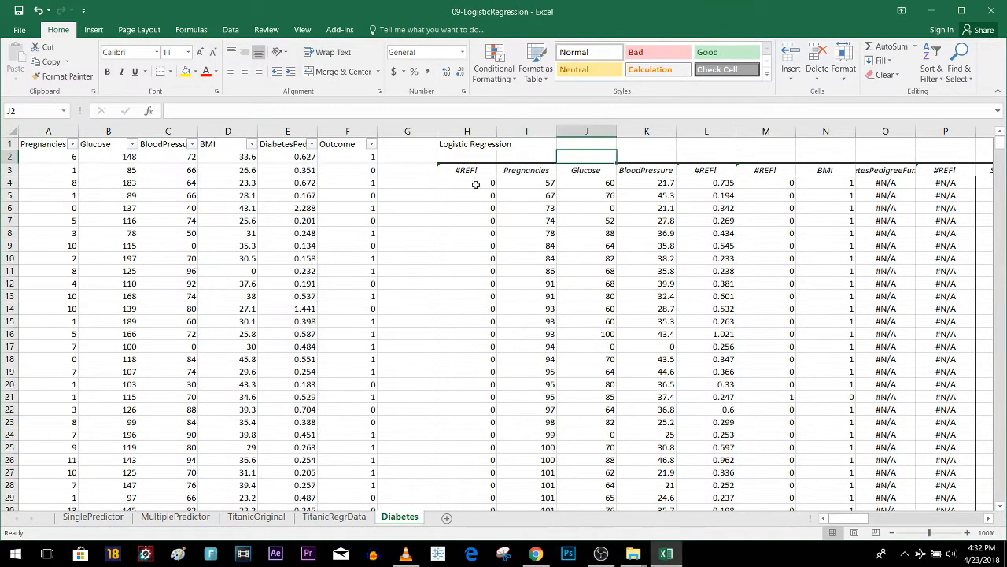
# Start a Real Statistics binary logistic regression on the reduced data range A1:F769
pyautogui.click(48, 144)
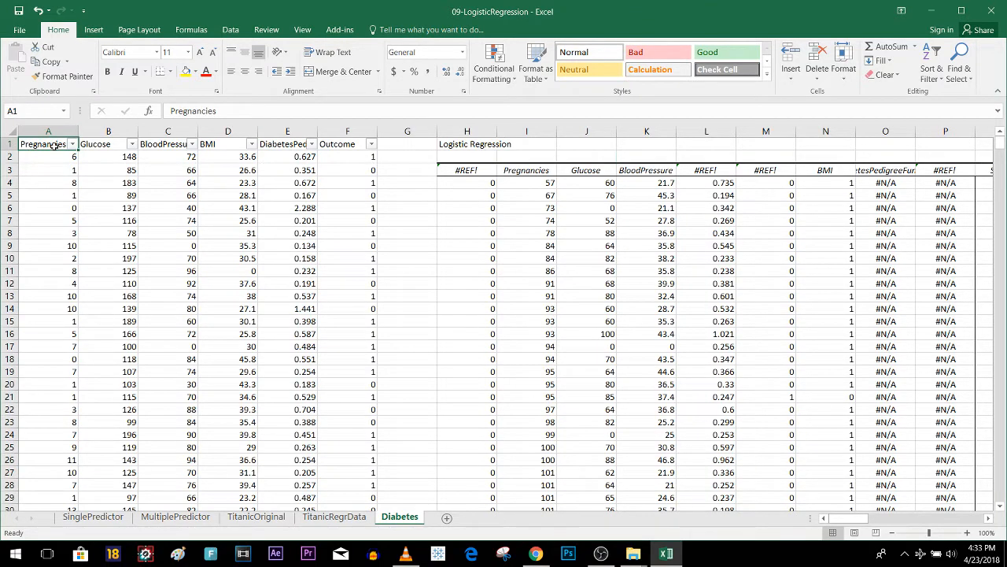
pyautogui.hotkey('ctrl', 'shift', 'Right')
pyautogui.hotkey('ctrl', 'shift', 'Down')
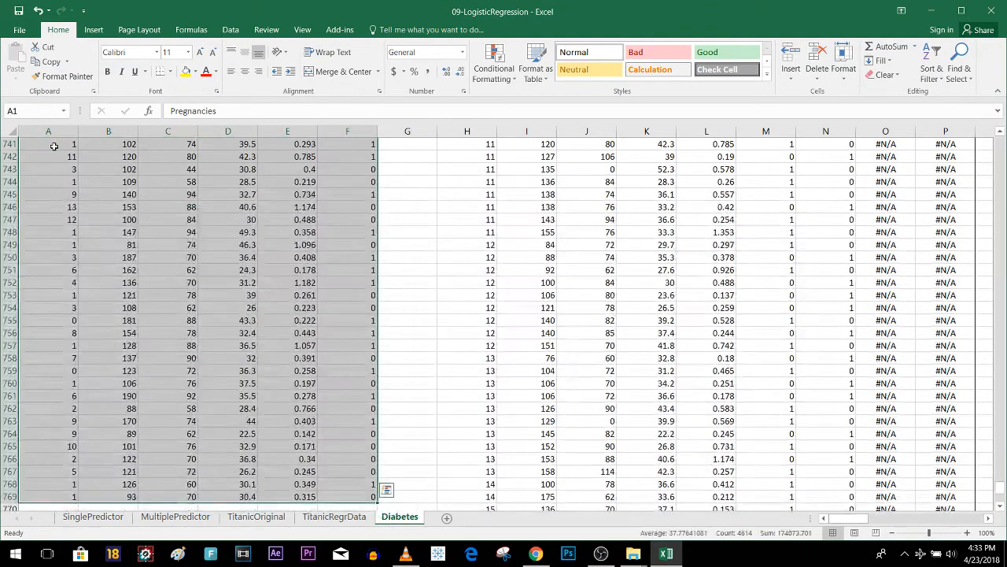
pyautogui.click(340, 29)
pyautogui.click(40, 47)
pyautogui.click(56, 66)
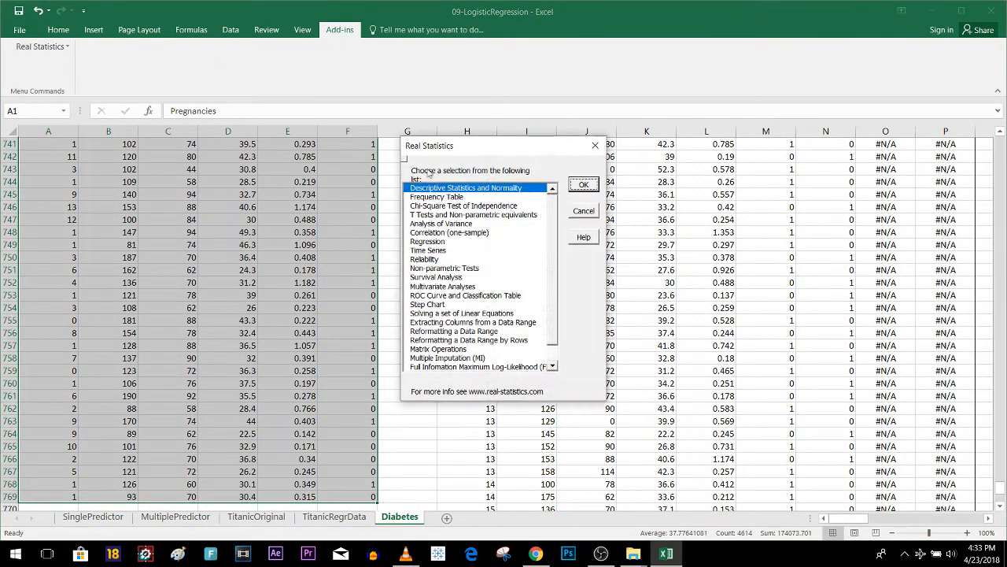
pyautogui.doubleClick(431, 241)
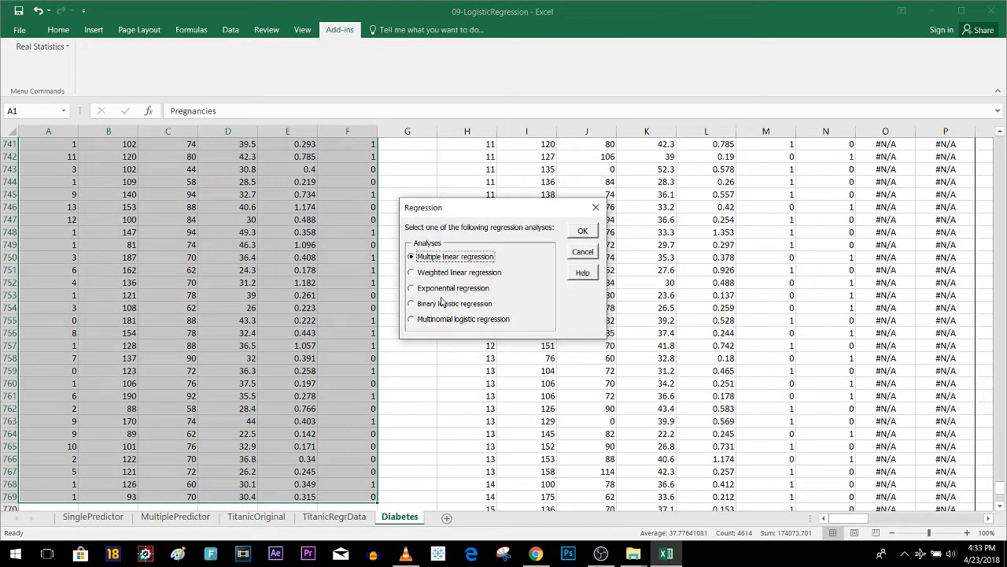
pyautogui.click(442, 304)
pyautogui.click(583, 232)
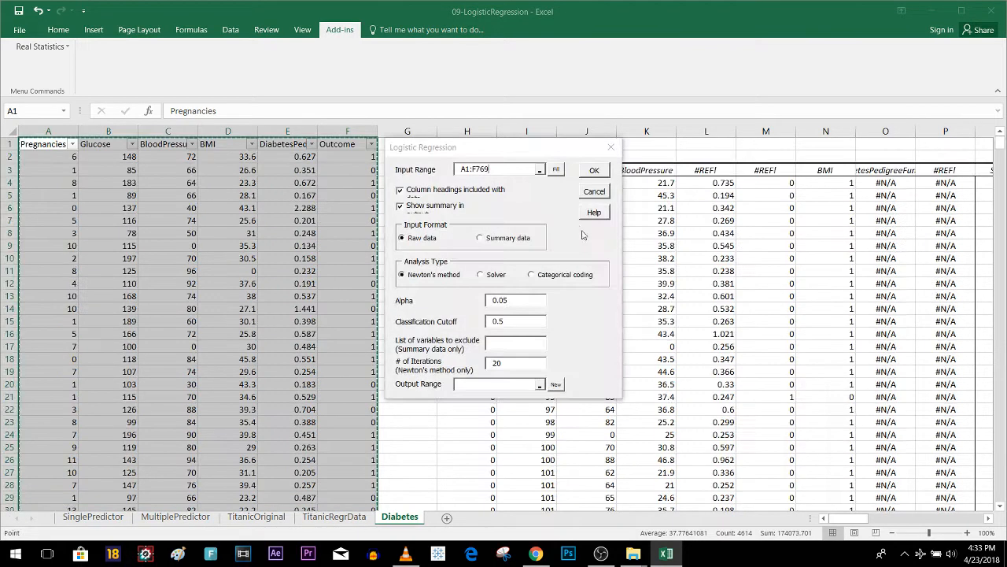
# Set the regression's output range to cell BH1, beyond the existing ROC table, and run the analysis
pyautogui.click(496, 385)
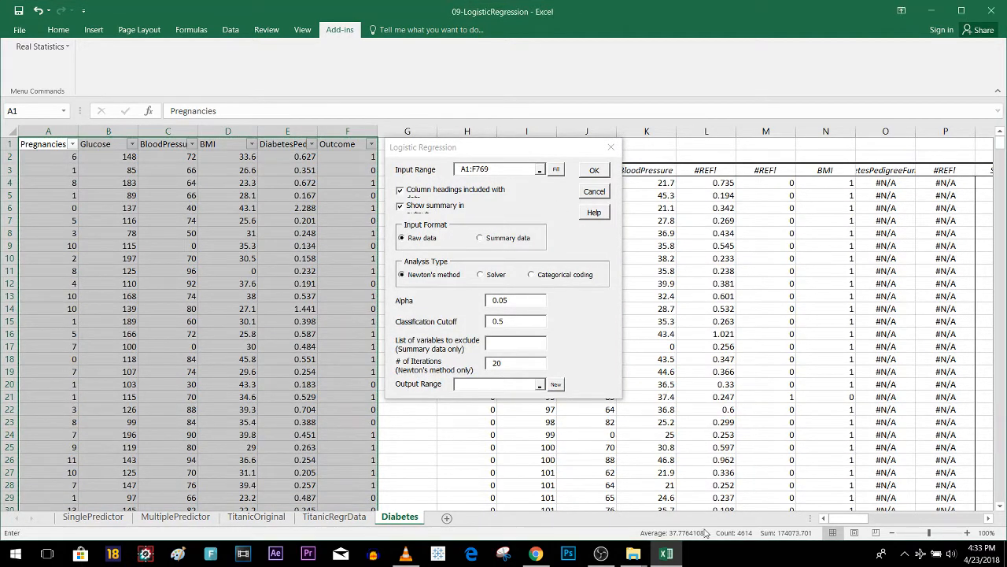
pyautogui.moveTo(868, 522); pyautogui.dragTo(962, 520)
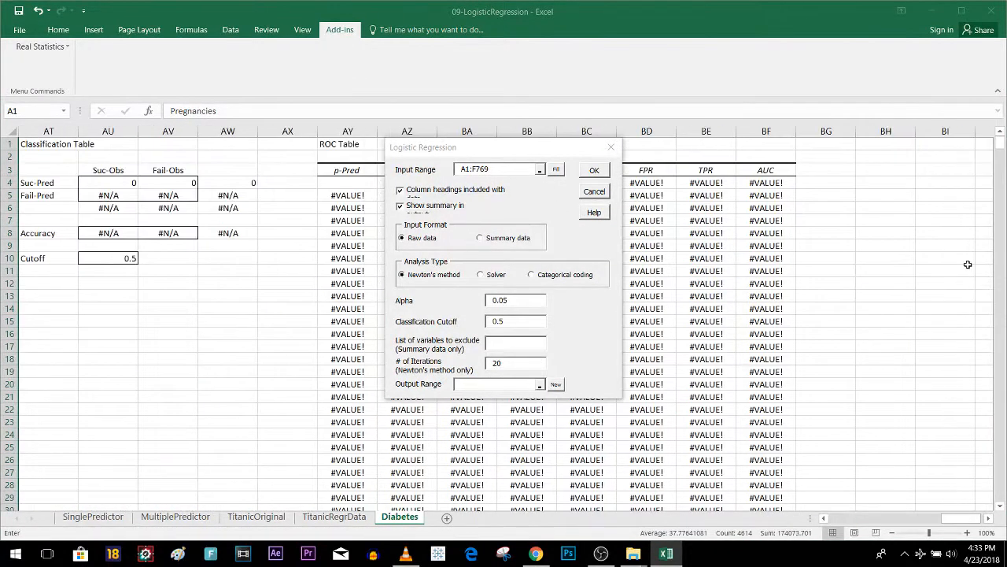
pyautogui.click(867, 144)
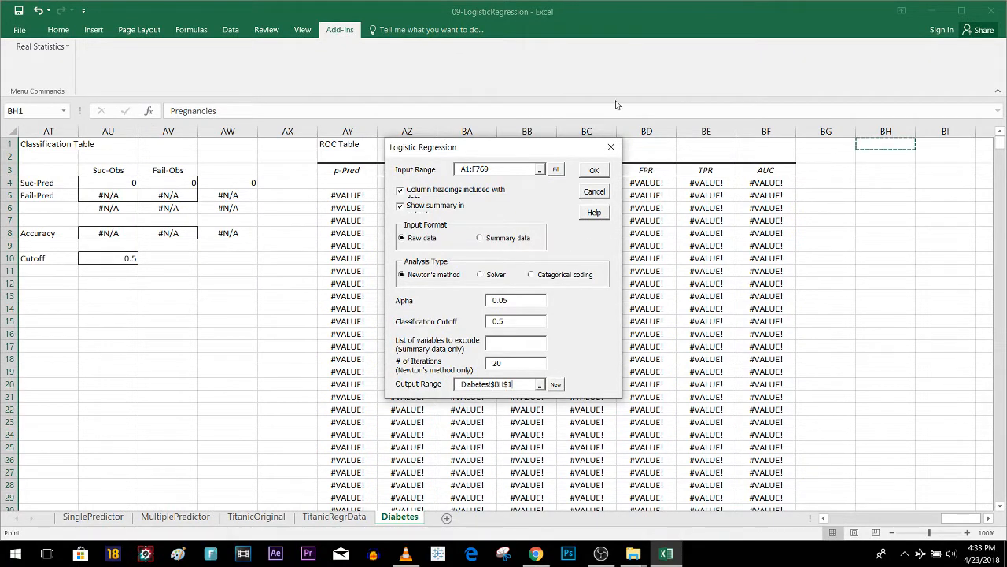
pyautogui.click(594, 170)
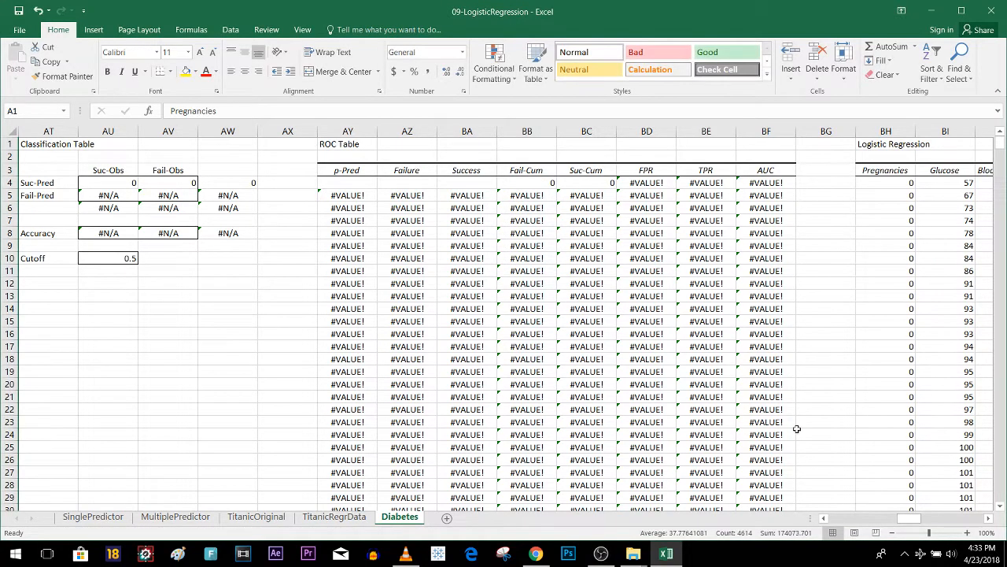
# Format the p-values BL775:BL780 in the new regression's coefficient table with the comma number style
pyautogui.moveTo(917, 521); pyautogui.dragTo(931, 526)
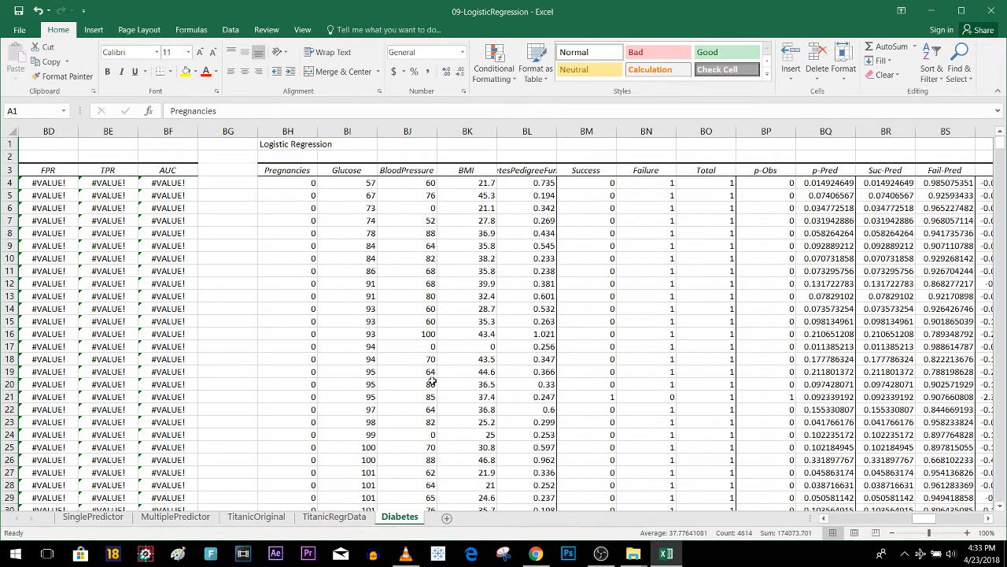
pyautogui.scroll(-19, 432, 382)
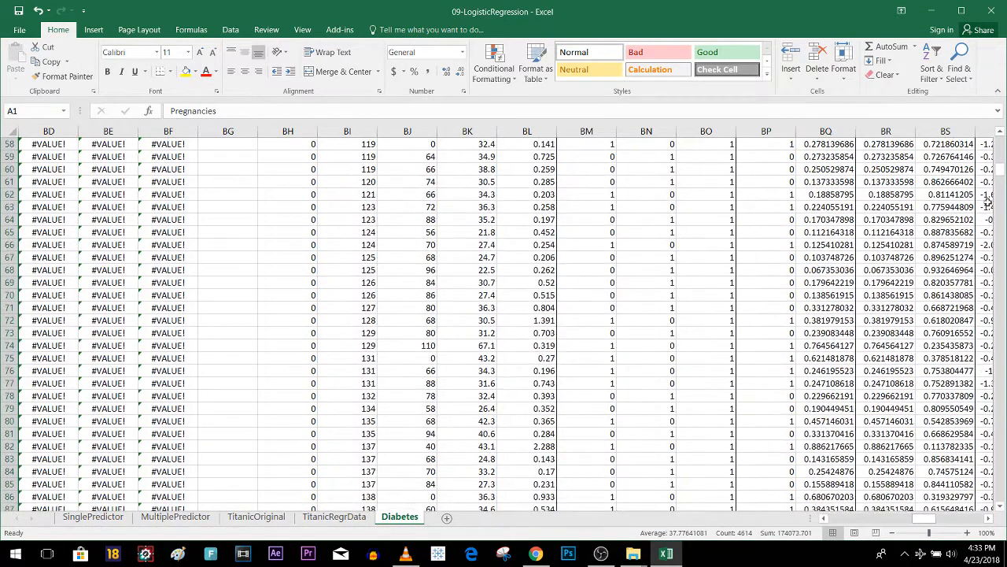
pyautogui.moveTo(1000, 182); pyautogui.dragTo(1003, 496)
pyautogui.click(530, 397)
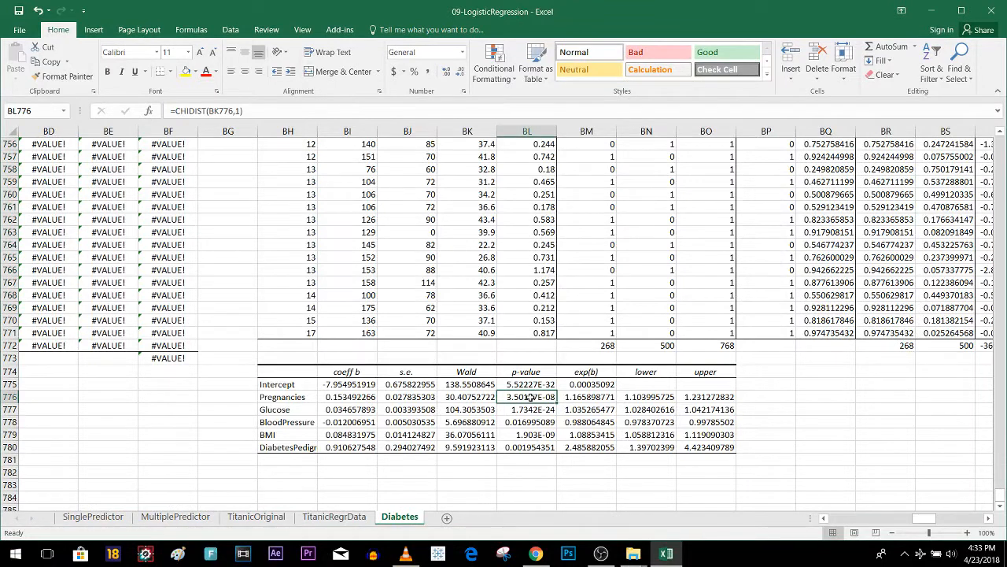
pyautogui.moveTo(527, 385); pyautogui.dragTo(543, 450)
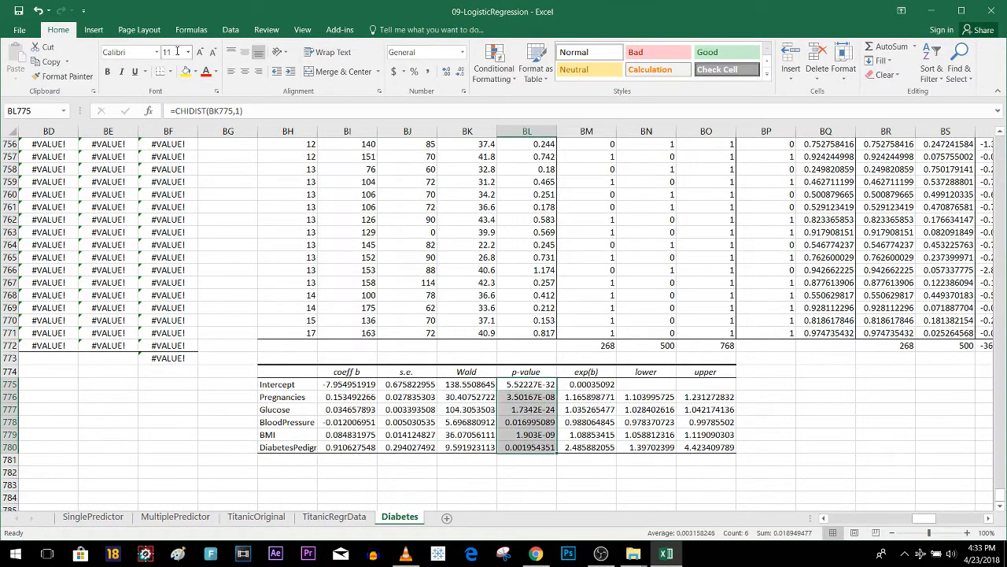
pyautogui.click(429, 71)
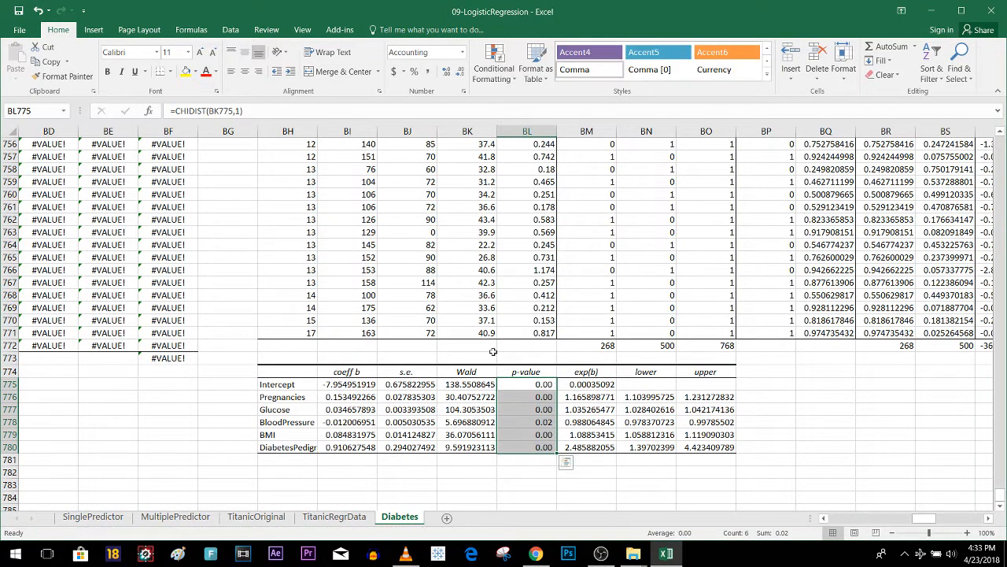
pyautogui.click(535, 409)
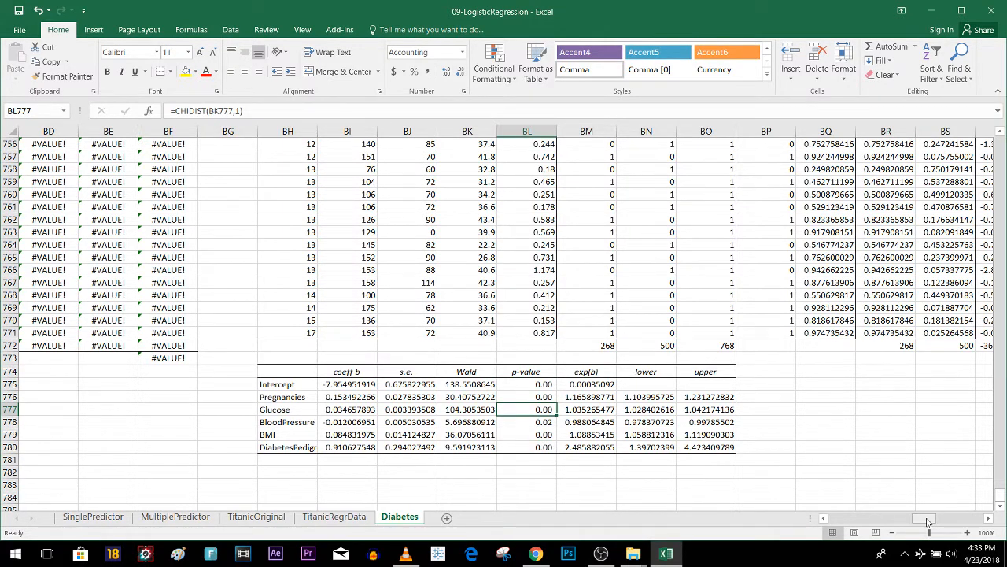
# Copy the predictor headings and first four data rows, A1:E5, from the source data
pyautogui.moveTo(927, 521); pyautogui.dragTo(828, 521)
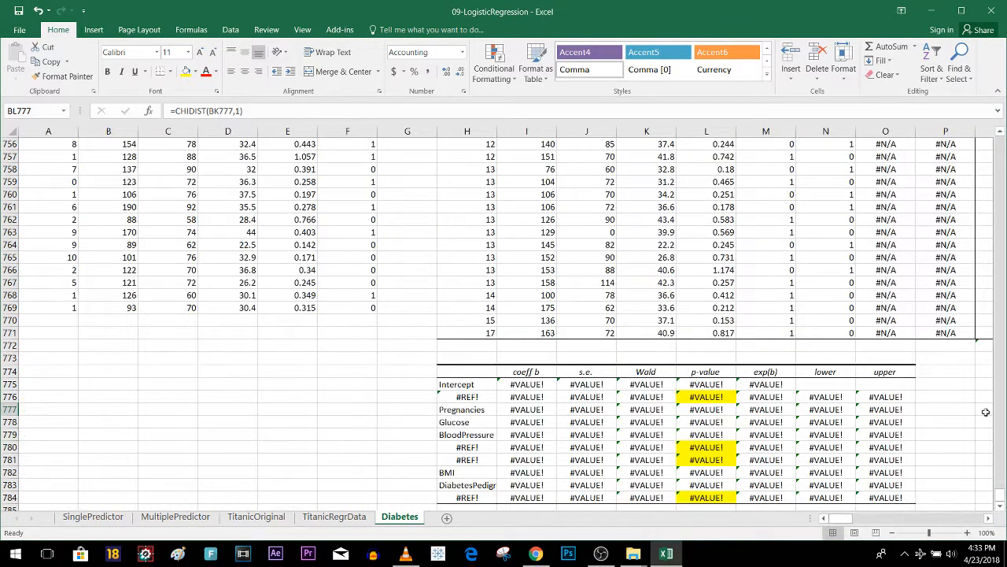
pyautogui.moveTo(1000, 495); pyautogui.dragTo(1000, 141)
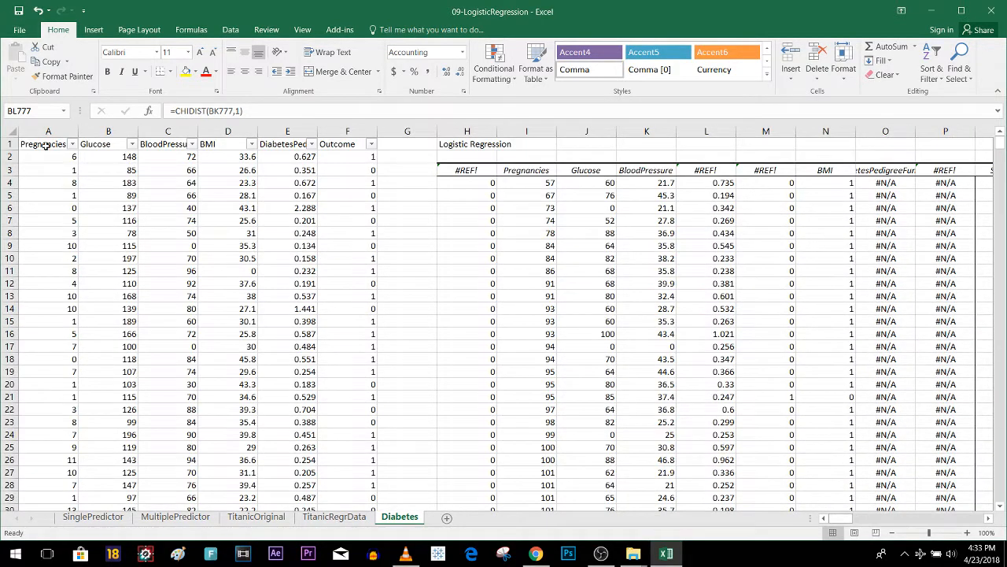
pyautogui.moveTo(45, 147); pyautogui.dragTo(262, 198)
pyautogui.rightClick(263, 161)
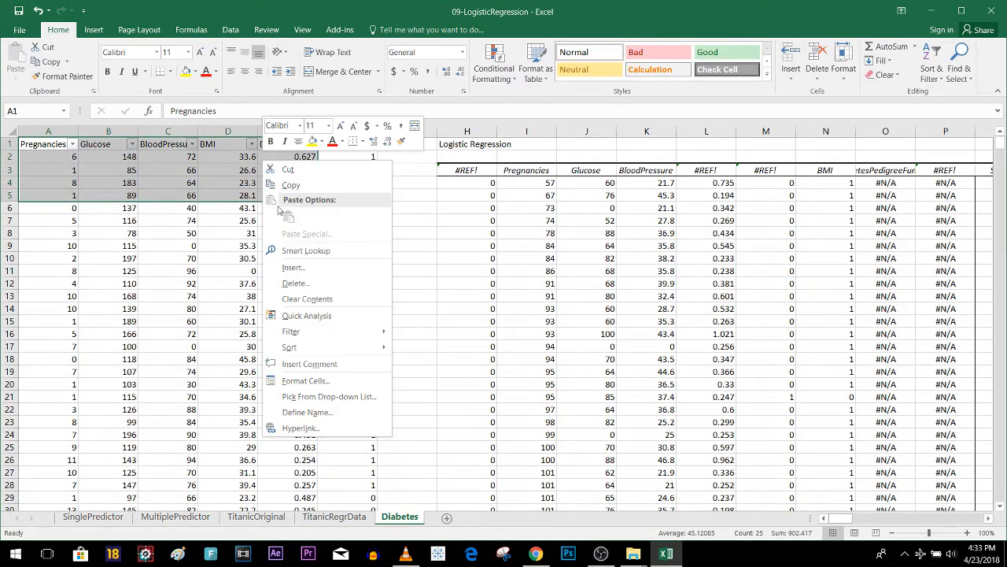
pyautogui.click(288, 185)
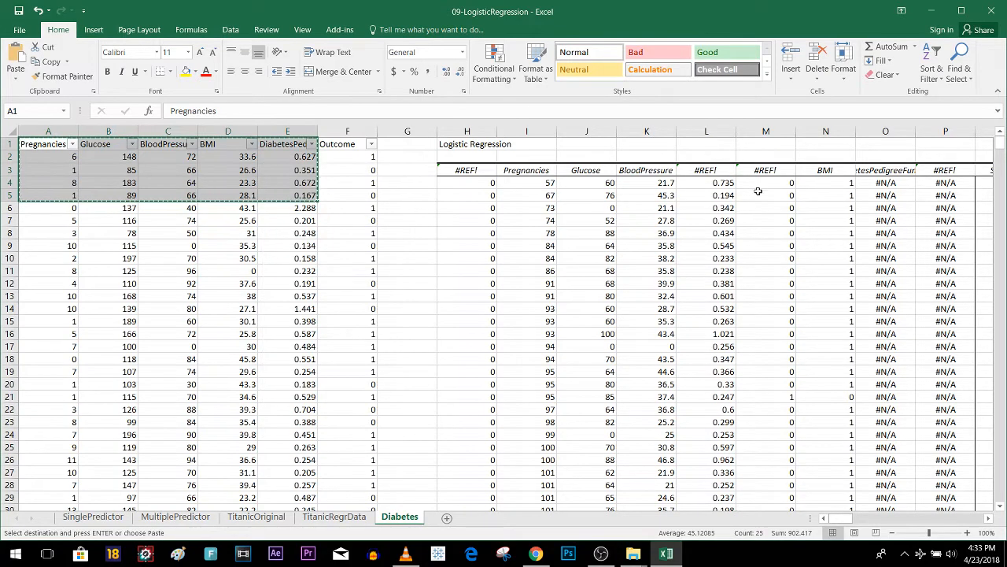
# Paste the copied predictor rows at cell BH782, below the new regression's coefficient table
pyautogui.moveTo(840, 518); pyautogui.dragTo(931, 529)
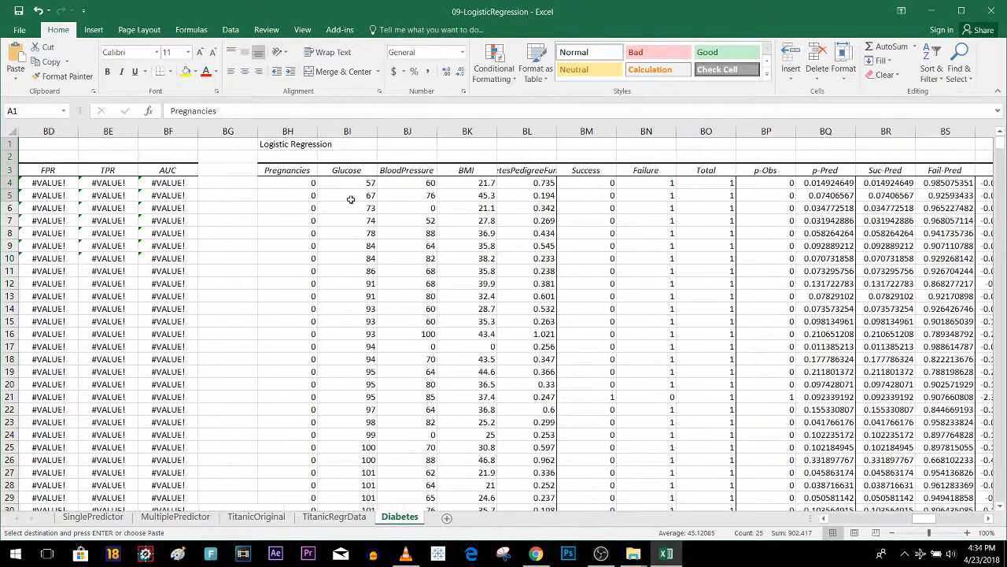
pyautogui.click(297, 134)
pyautogui.click(293, 146)
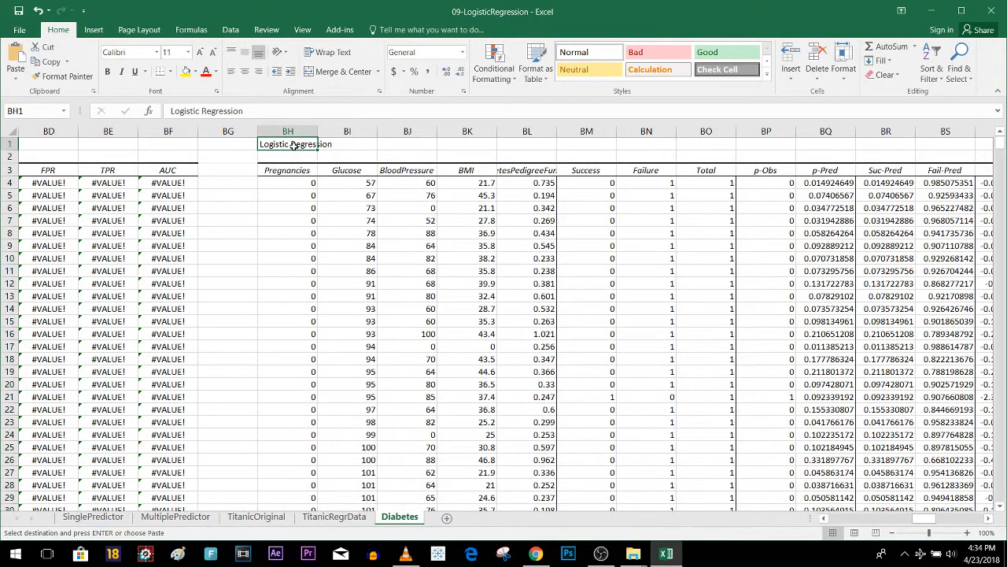
pyautogui.hotkey('ctrl', 'Down')
pyautogui.hotkey('ctrl', 'Down')
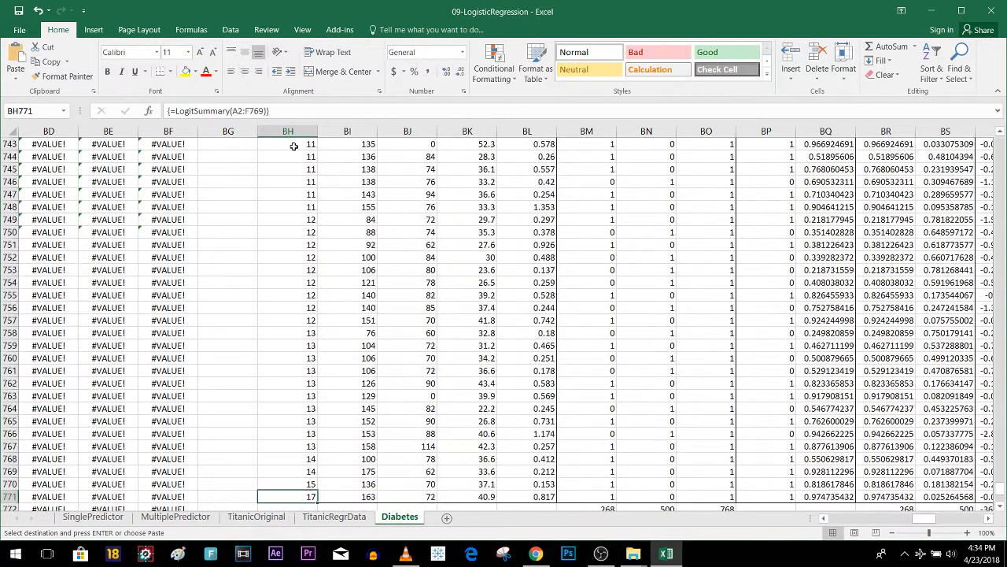
pyautogui.press('Down')
pyautogui.press('Down')
pyautogui.press('Down')
pyautogui.press('Down')
pyautogui.press('Down')
pyautogui.press('Down')
pyautogui.press('Down')
pyautogui.press('Down')
pyautogui.press('Down')
pyautogui.press('Down')
pyautogui.press('Down')
pyautogui.press('Down')
pyautogui.press('Down')
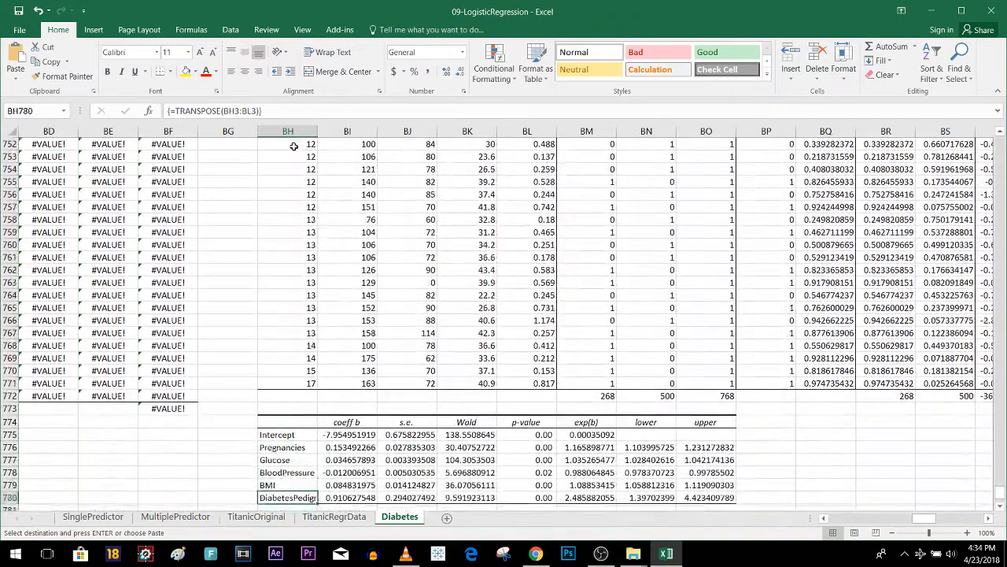
pyautogui.press('Up')
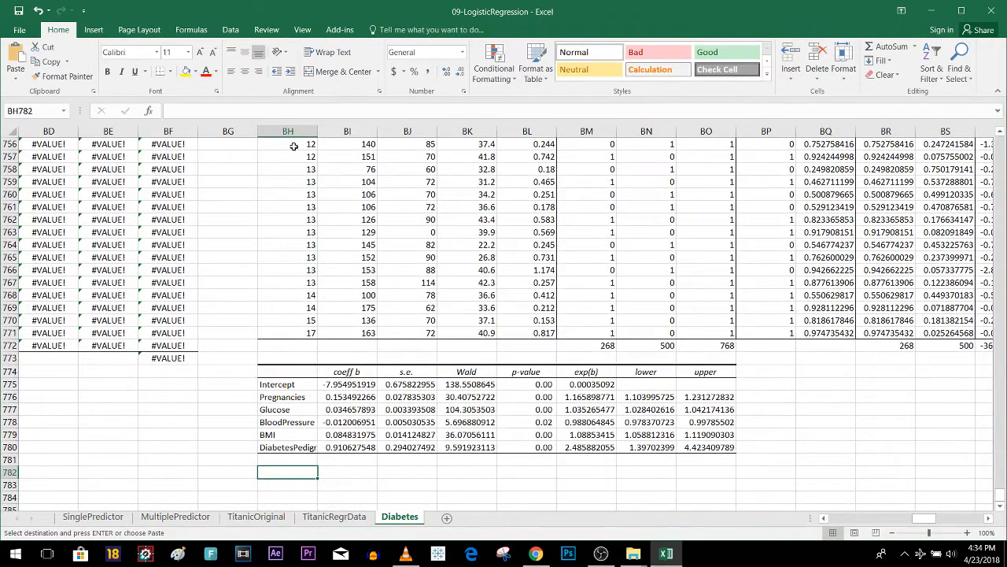
pyautogui.hotkey('ctrl', 'v')
pyautogui.click(722, 482)
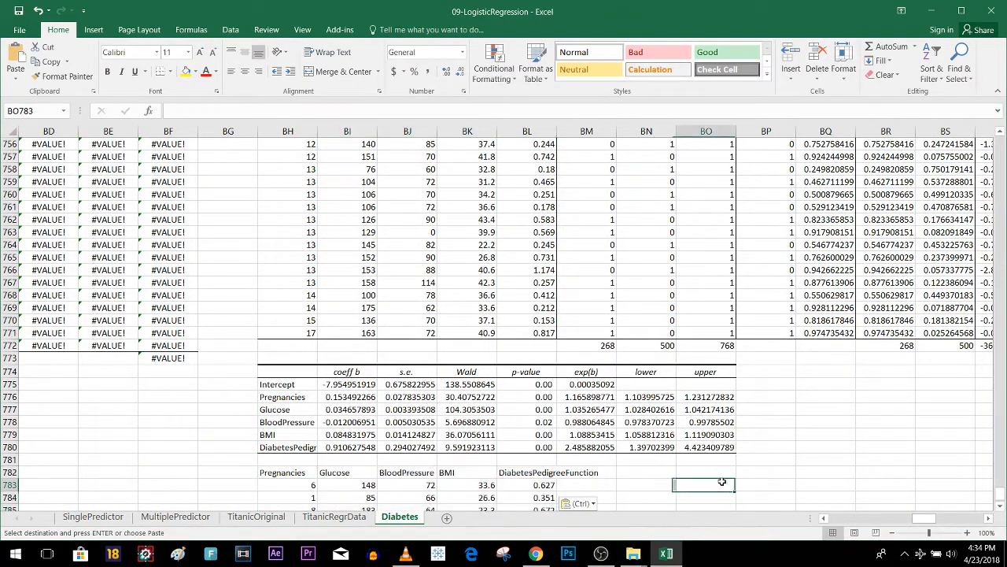
pyautogui.scroll(-1, 724, 472)
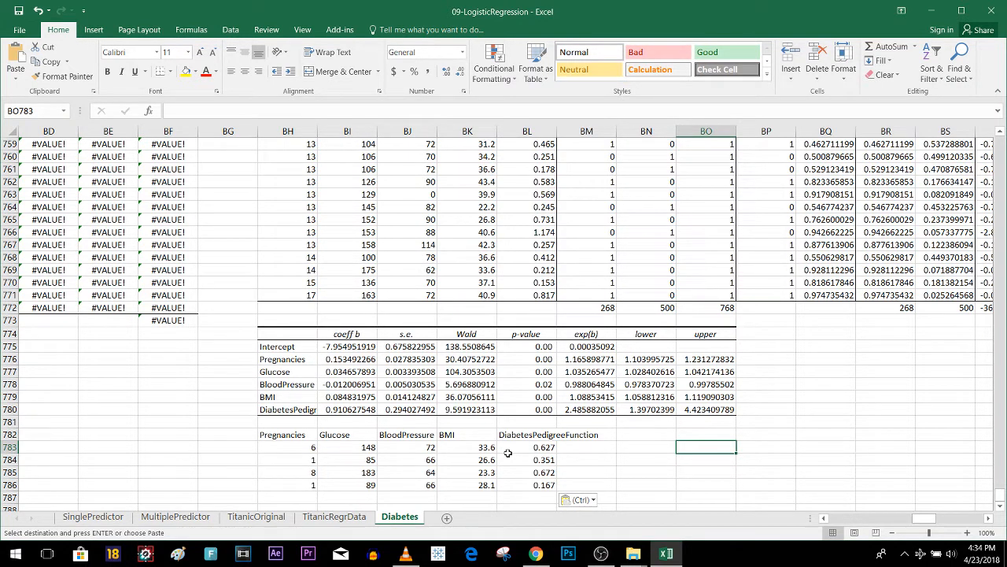
# Copy the first predicted-probability formula, cell BQ4 under p-Pred, from the start of the new regression output
pyautogui.press('Left')
pyautogui.press('Left')
pyautogui.press('Left')
pyautogui.press('Left')
pyautogui.press('Left')
pyautogui.press('Left')
pyautogui.press('Left')
pyautogui.press('Left')
pyautogui.press('Right')
pyautogui.press('Up')
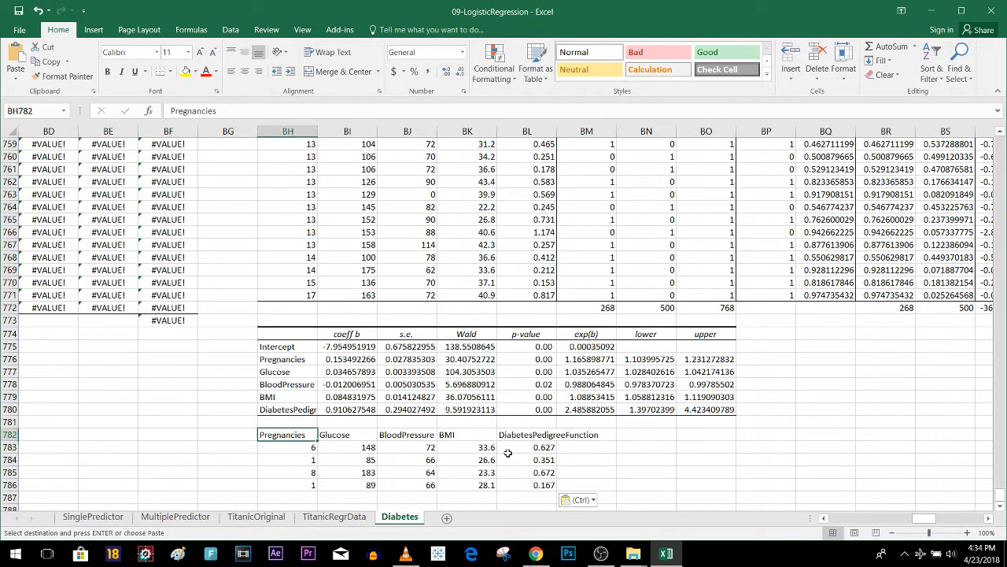
pyautogui.press('Up')
pyautogui.press('Up')
pyautogui.hotkey('ctrl', 'Up')
pyautogui.hotkey('ctrl', 'Up')
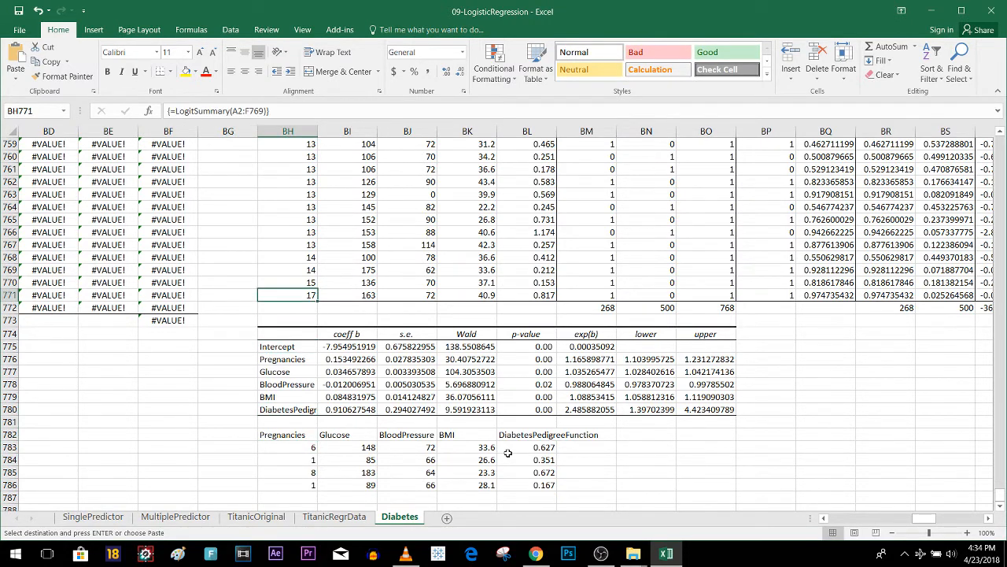
pyautogui.hotkey('ctrl', 'Up')
pyautogui.hotkey('ctrl', 'Up')
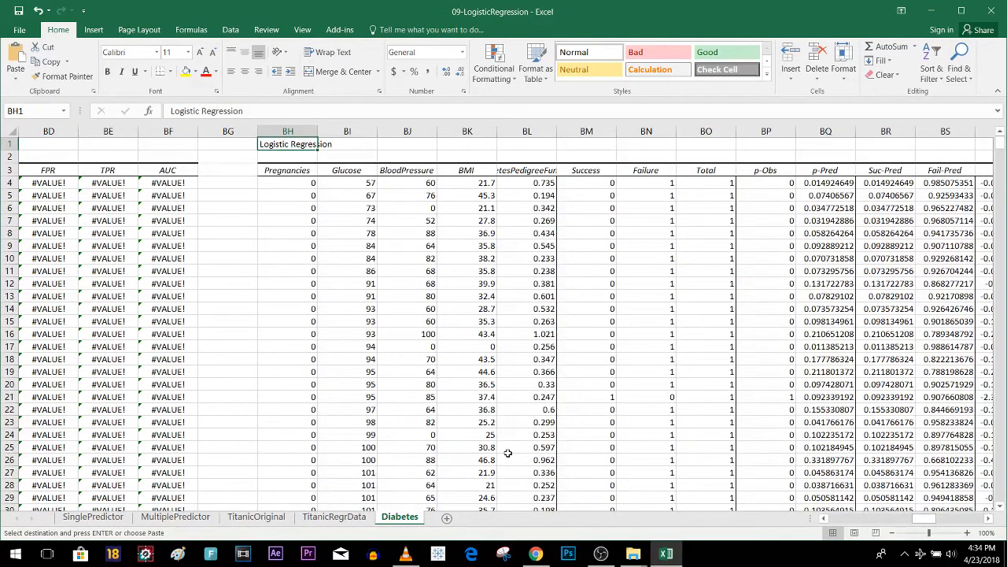
pyautogui.click(830, 171)
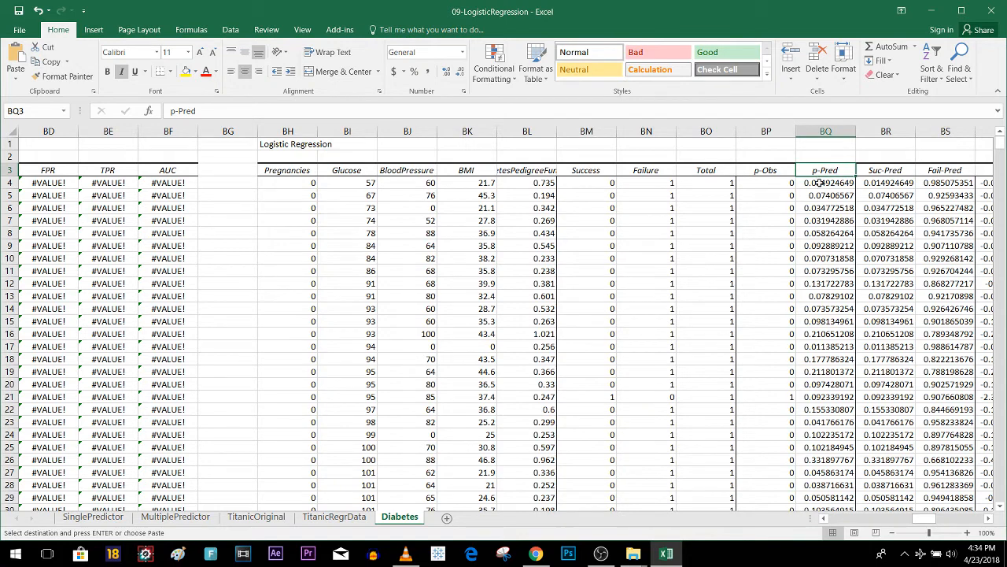
pyautogui.click(824, 184)
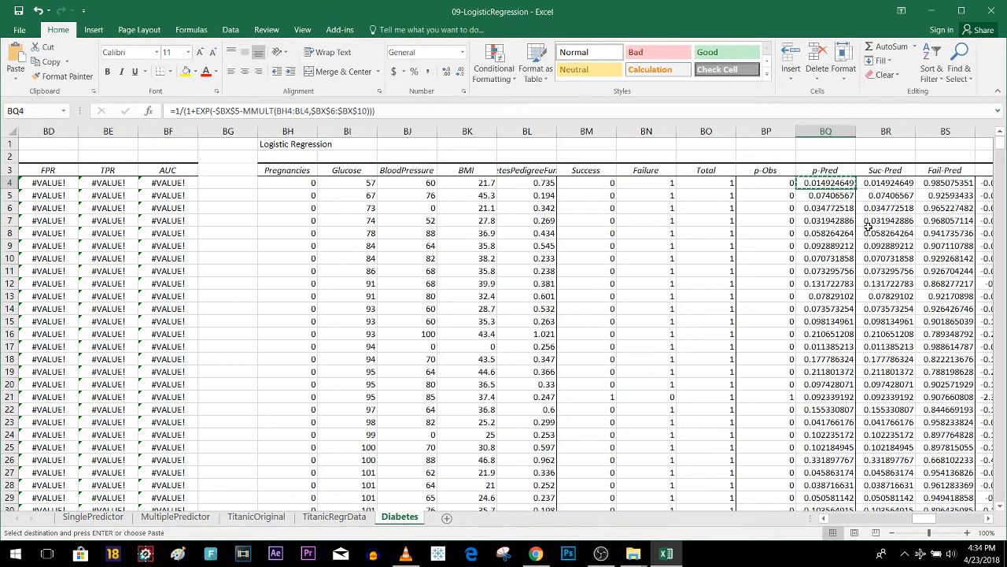
# Paste the copied probability formula into BQ783, so it evaluates the first sample row BH783:BL783
pyautogui.hotkey('ctrl', 'Down')
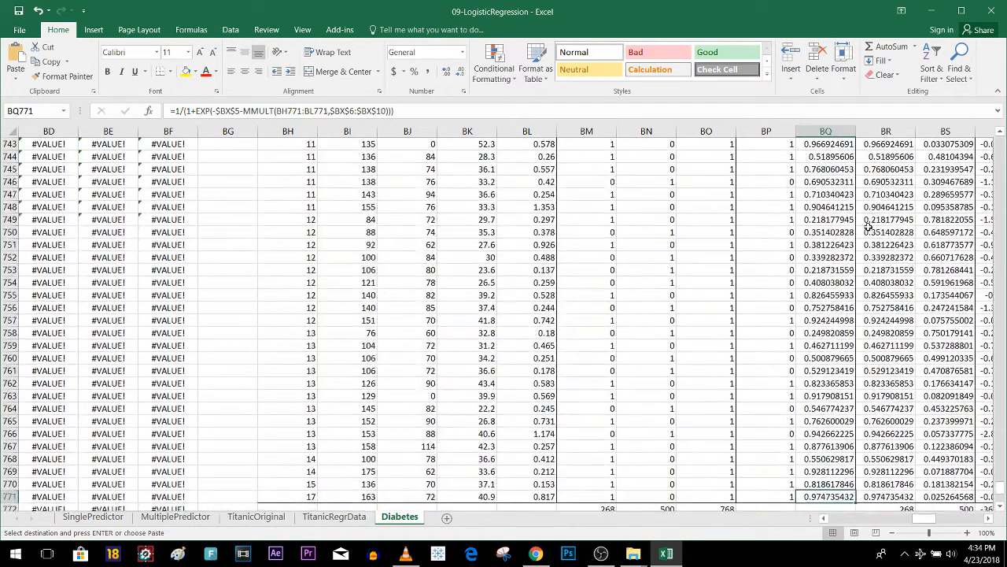
pyautogui.hotkey('ctrl', 'Down')
pyautogui.hotkey('ctrl', 'Up')
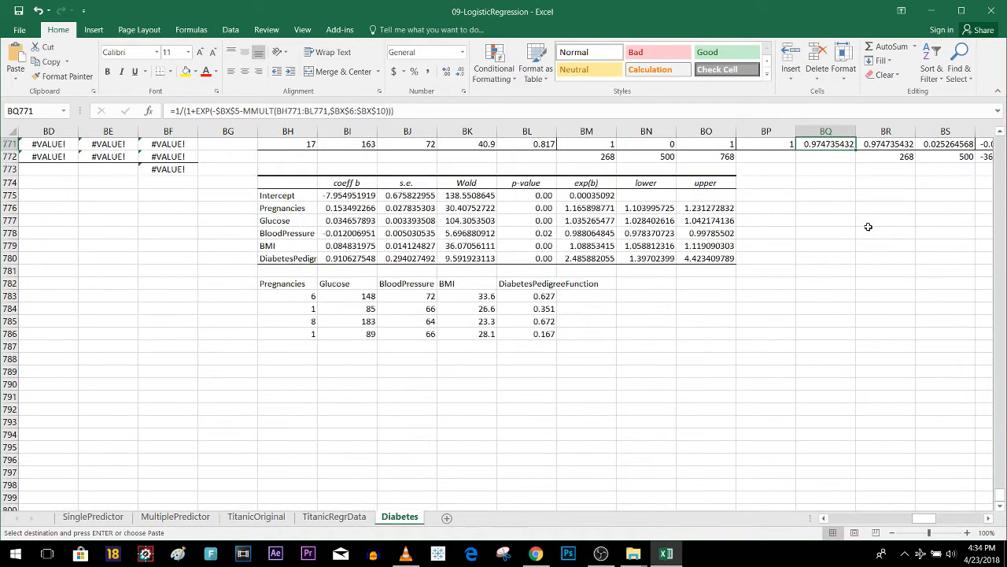
pyautogui.press('Down')
pyautogui.press('Down')
pyautogui.press('Down')
pyautogui.press('Down')
pyautogui.press('Down')
pyautogui.press('Down')
pyautogui.press('Down')
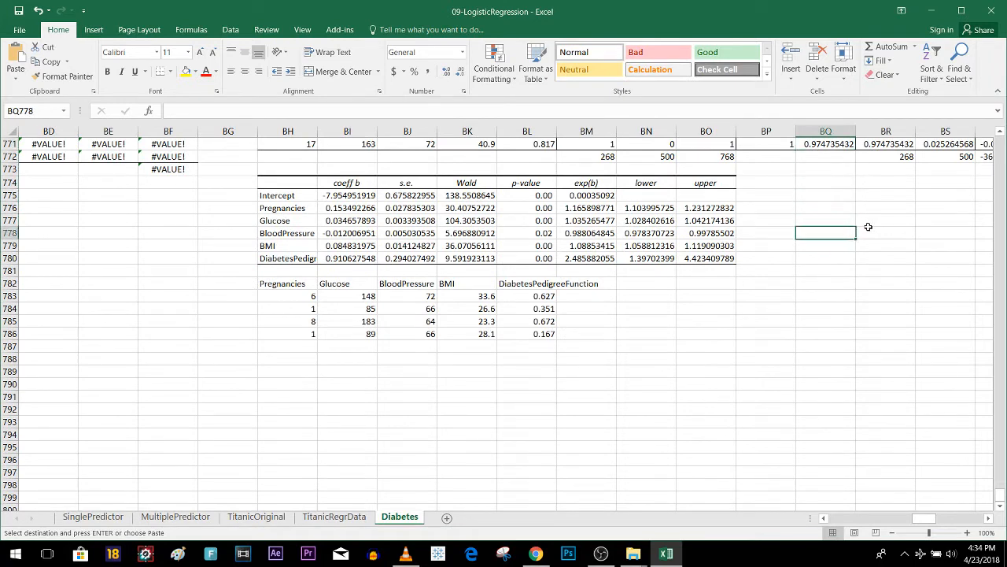
pyautogui.press('Down')
pyautogui.press('Down')
pyautogui.press('Down')
pyautogui.press('Down')
pyautogui.press('Down')
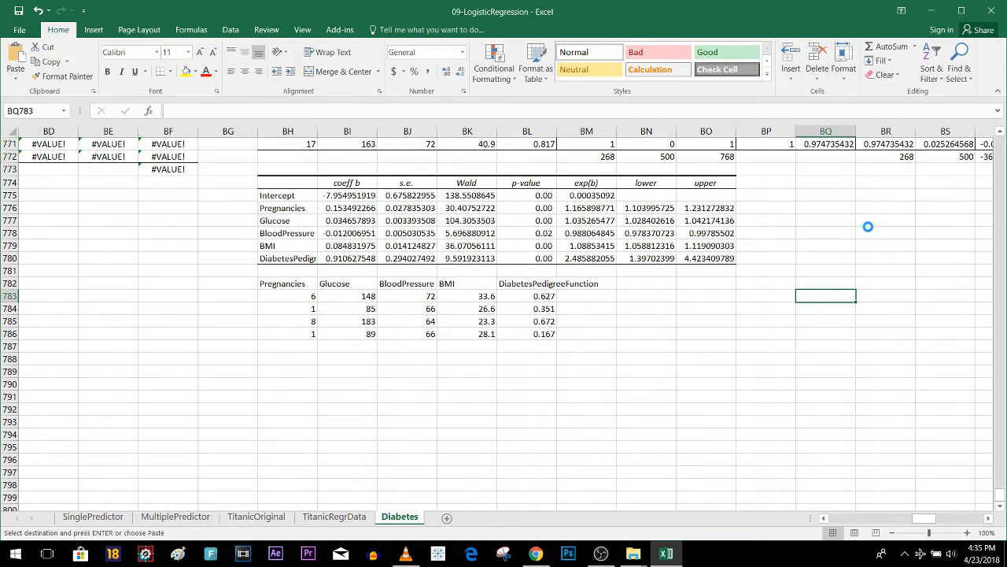
pyautogui.write('=1/(1+EXP(-$BX$5-MMULT(BH783:BL783,$BX$6:$BX$10)))')
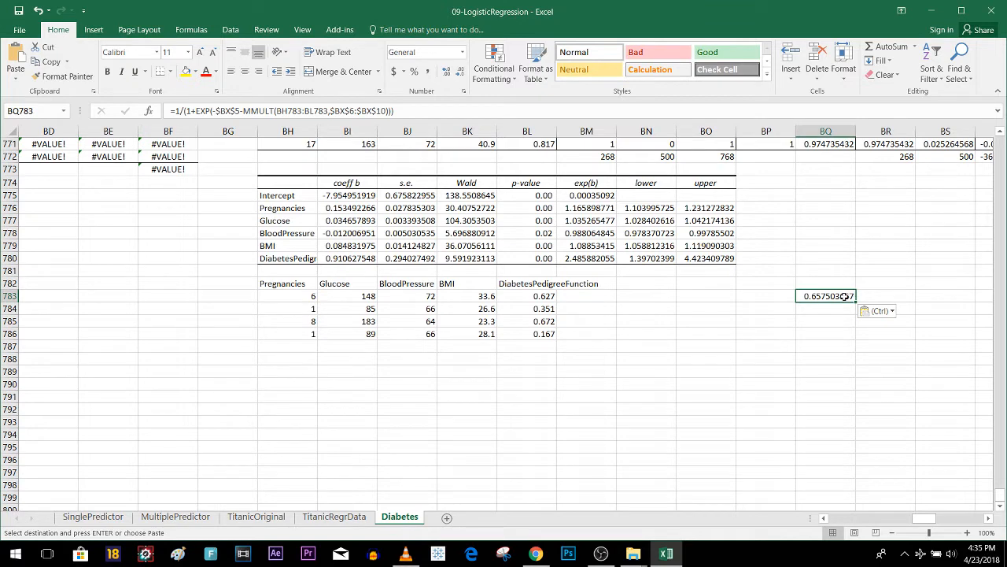
# Enter =IF(BQ783>0.5,1,0) in cell BP783 to classify the first sample row from its predicted probability
pyautogui.click(762, 294)
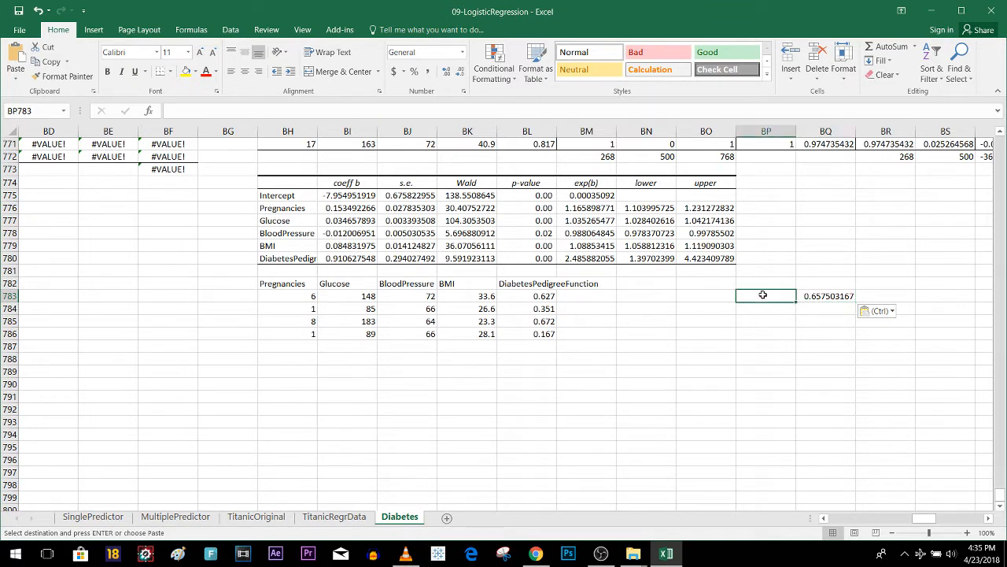
pyautogui.write('=if')
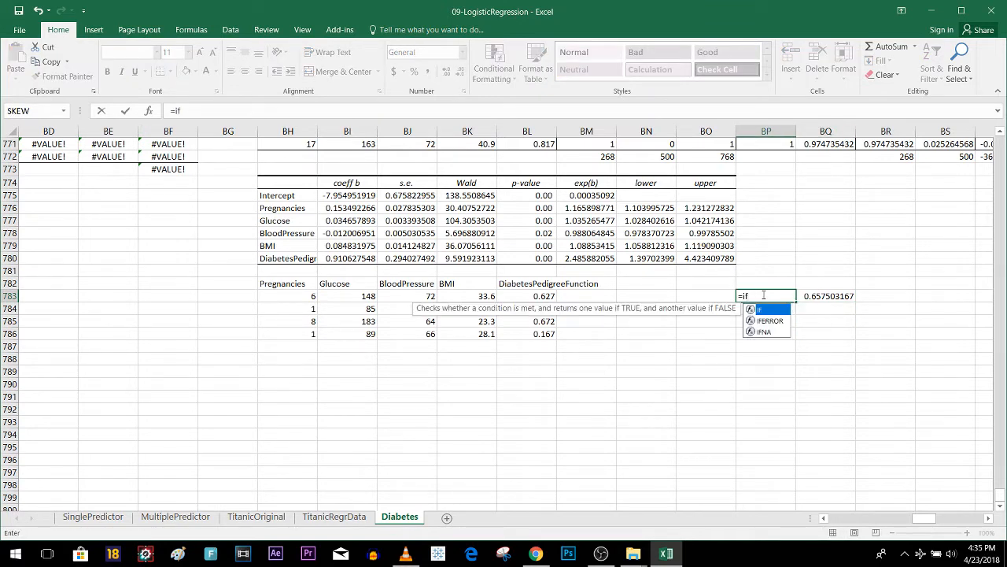
pyautogui.doubleClick(775, 313)
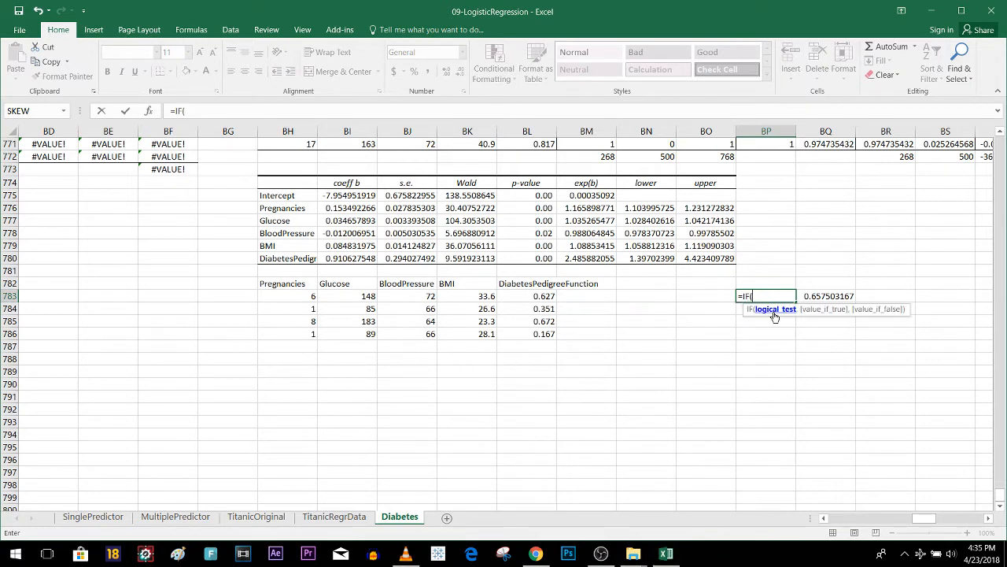
pyautogui.click(823, 295)
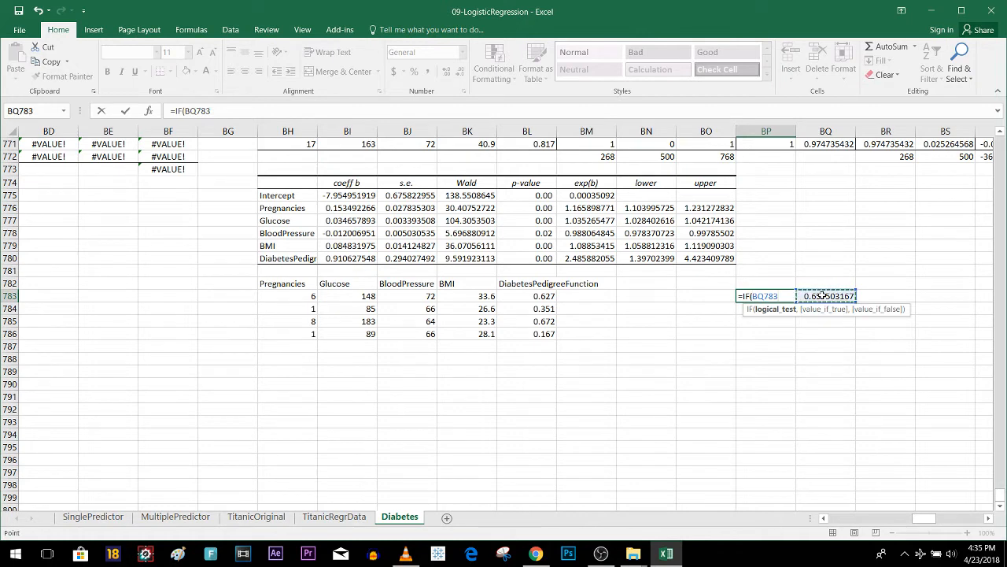
pyautogui.write('>0.5,')
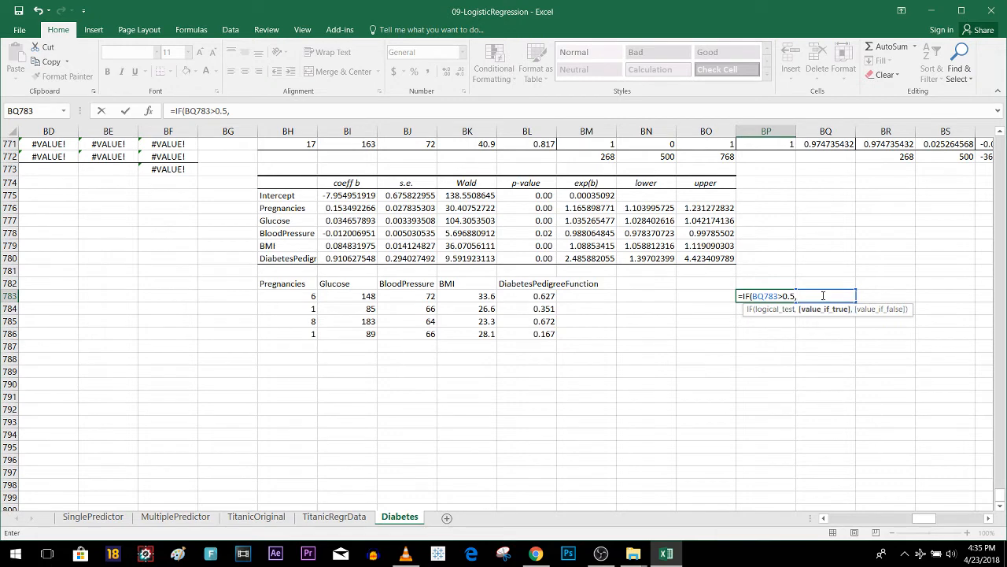
pyautogui.write('1,0')
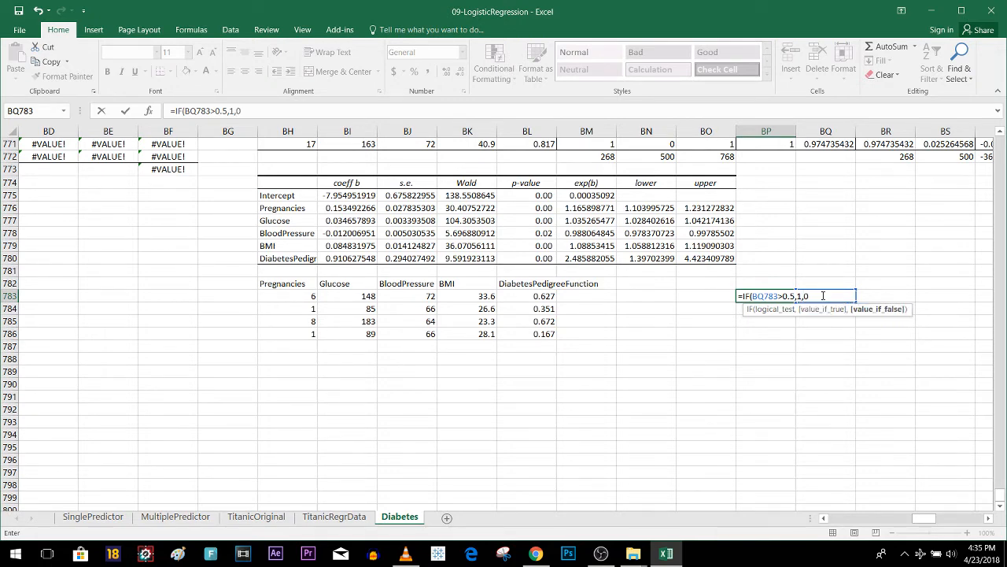
pyautogui.write(')')
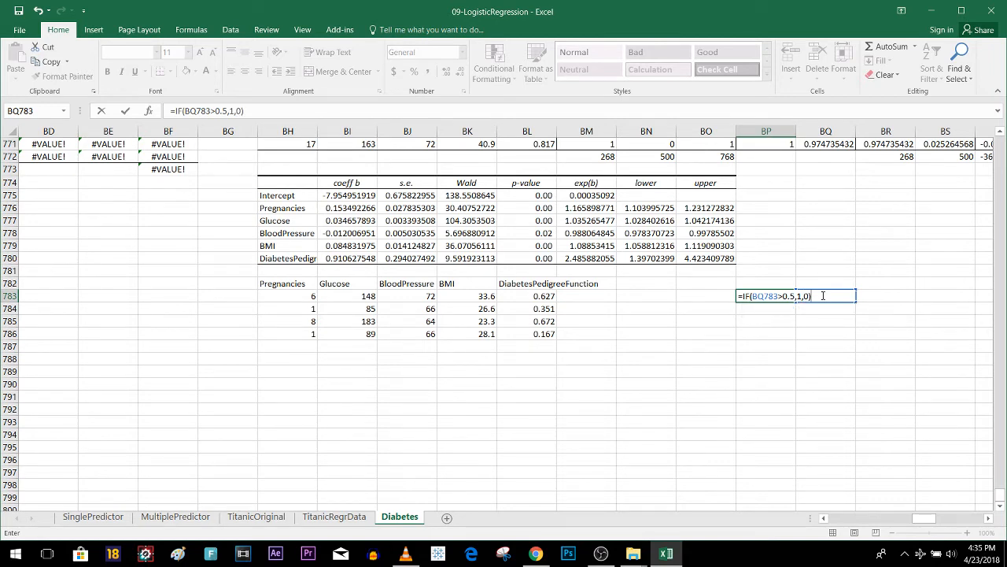
pyautogui.press('Return')
# Fill the probability formula in BQ783 and the classification formula in BP783 down to row 786
pyautogui.click(824, 298)
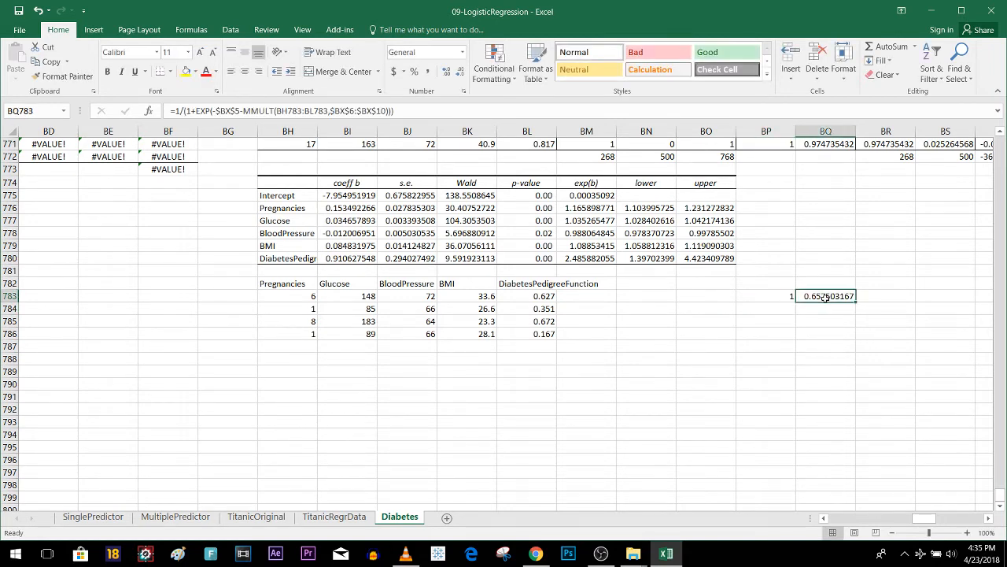
pyautogui.moveTo(854, 299); pyautogui.dragTo(855, 335)
pyautogui.click(767, 297)
pyautogui.moveTo(796, 302); pyautogui.dragTo(797, 336)
pyautogui.click(903, 295)
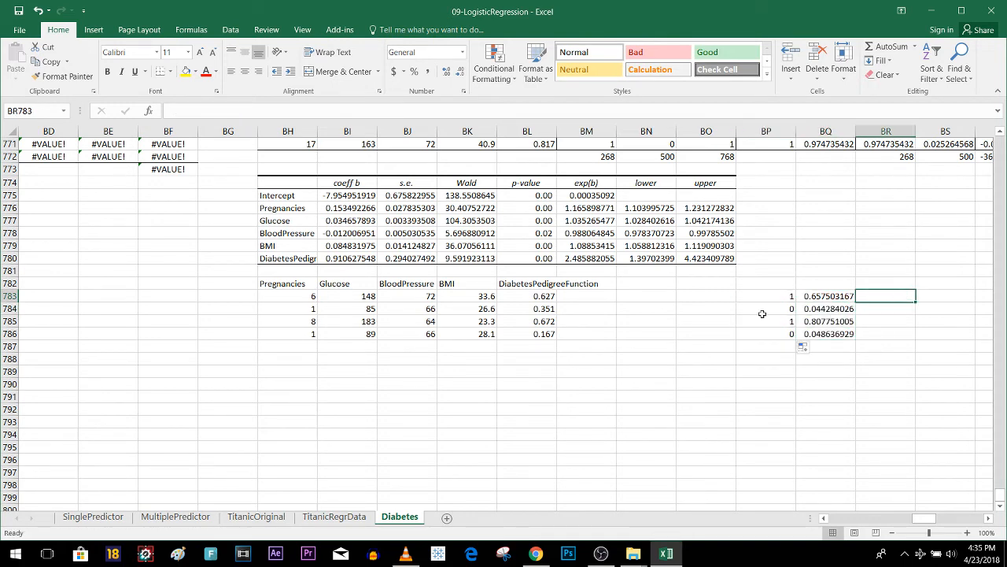
pyautogui.click(604, 555)
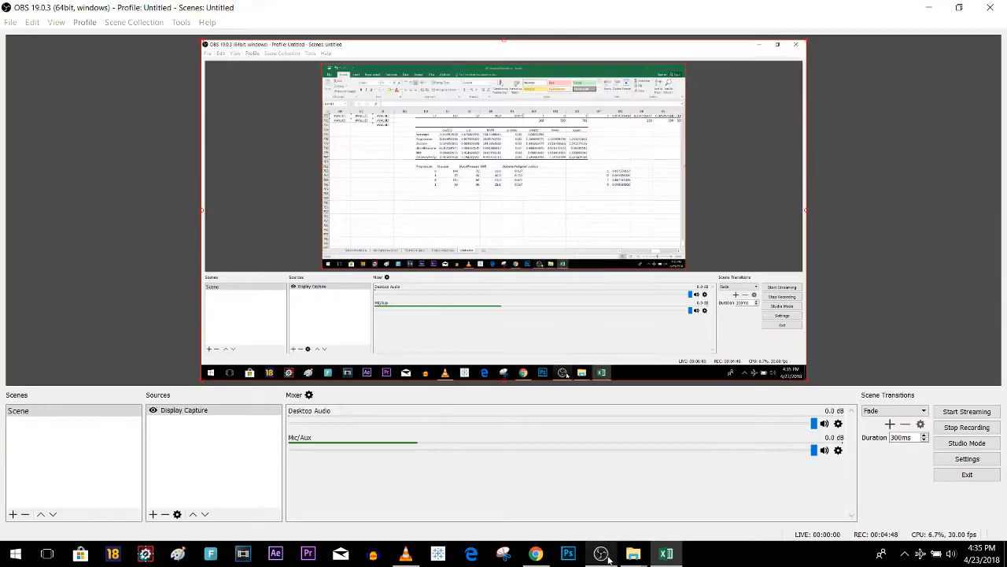